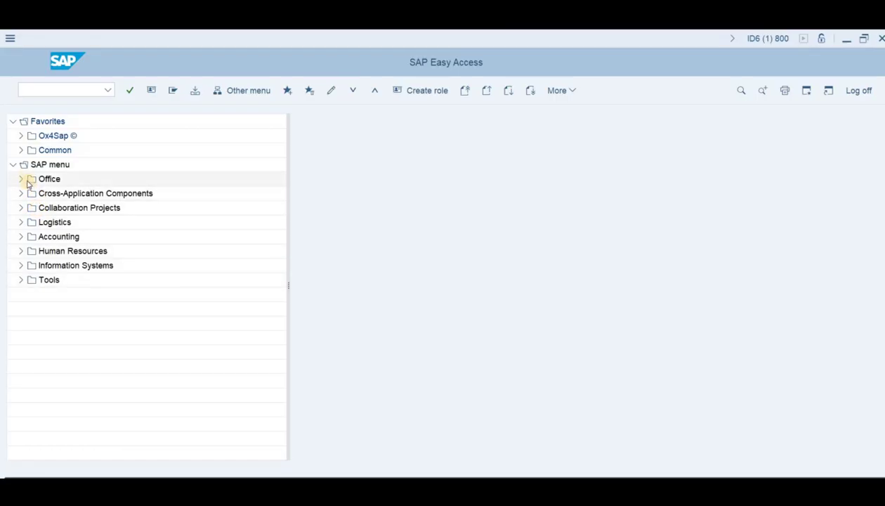
Start IQS1 extended-view notification creation with notification type 03 Meeting Summery
{"action": "left_click", "coordinate": [21, 179]}
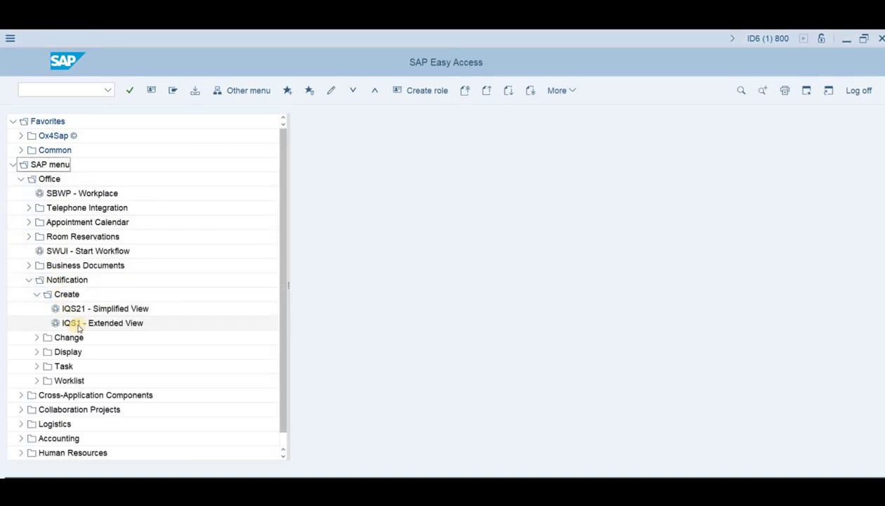
{"action": "double_click", "coordinate": [79, 324]}
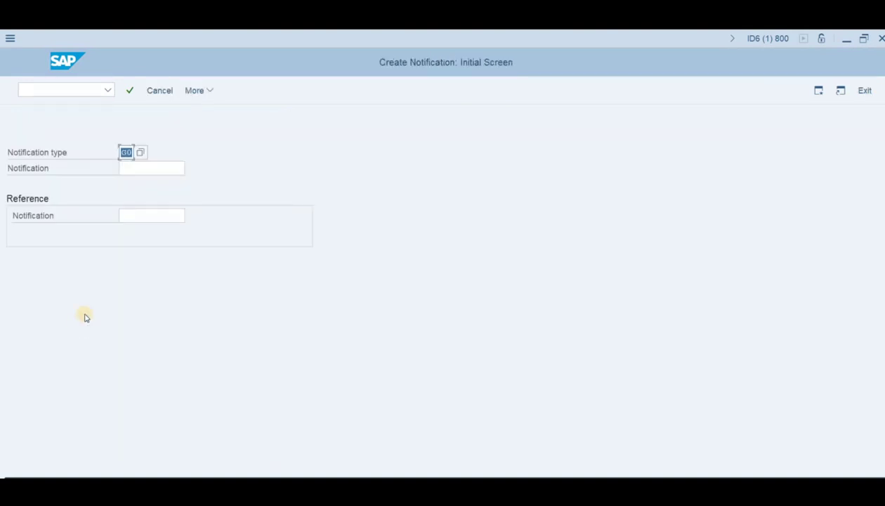
{"action": "left_click", "coordinate": [141, 153]}
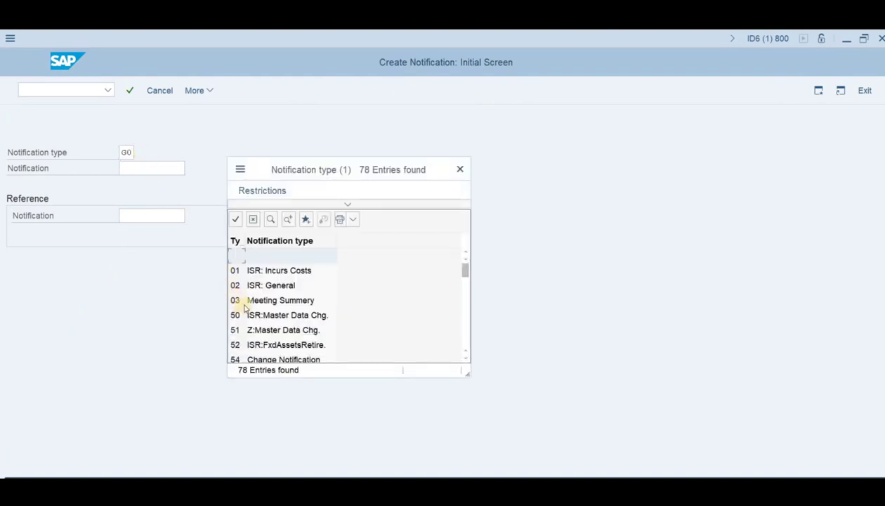
{"action": "double_click", "coordinate": [258, 300]}
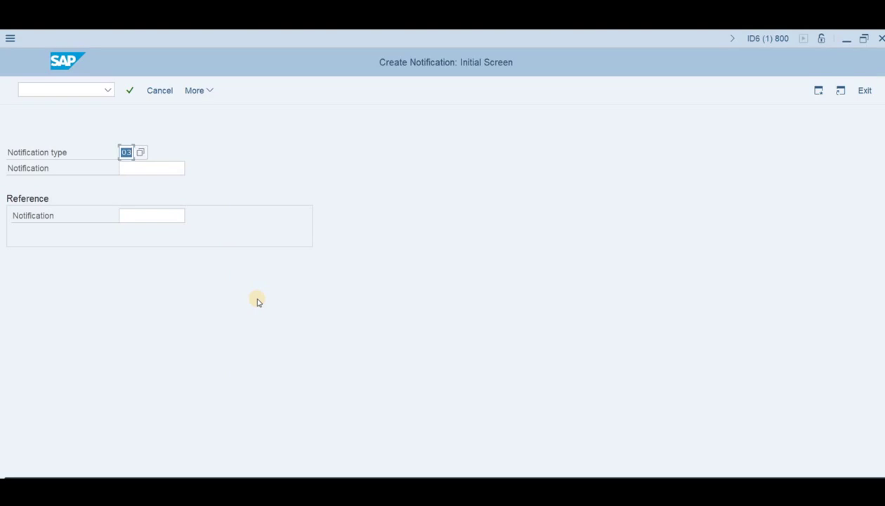
Set the Meeting Summery notification's coding to 0310 / 0010 Urgent meeting from the catalog
{"action": "key", "text": "Return"}
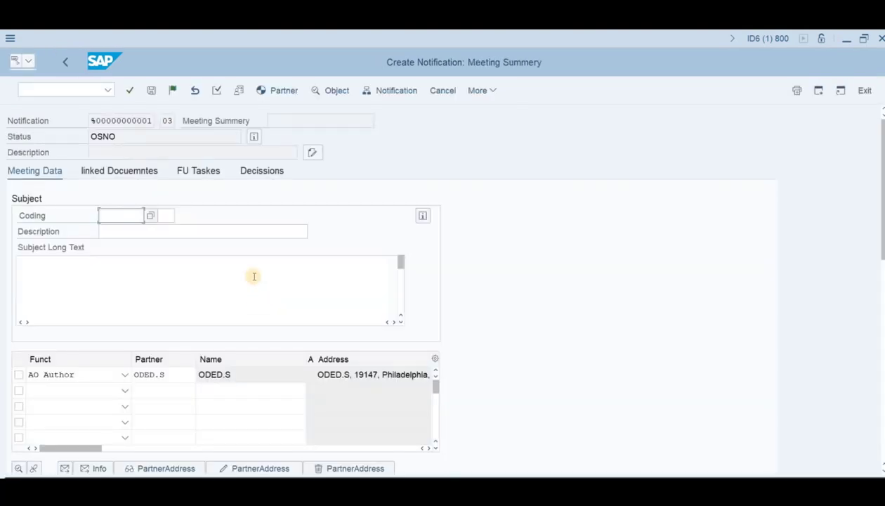
{"action": "left_click", "coordinate": [165, 215]}
{"action": "left_click", "coordinate": [196, 232]}
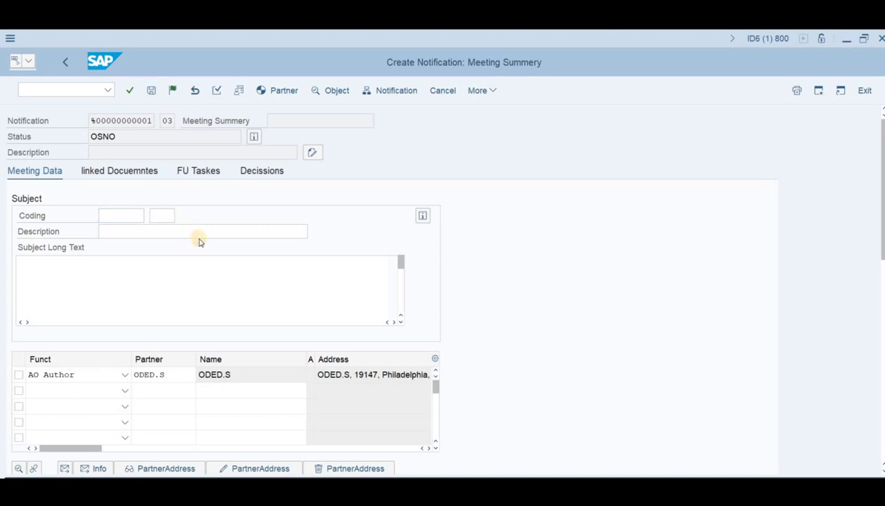
{"action": "key", "text": "F4"}
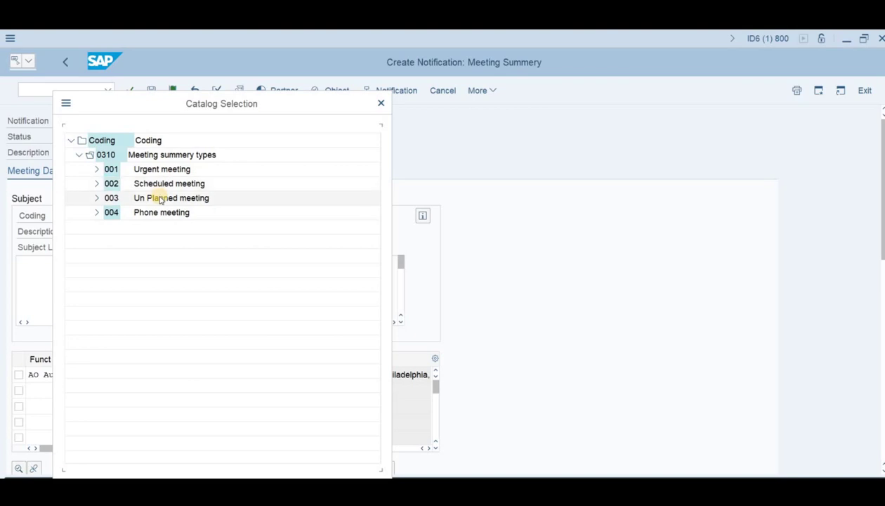
{"action": "left_click", "coordinate": [160, 173]}
{"action": "double_click", "coordinate": [160, 173]}
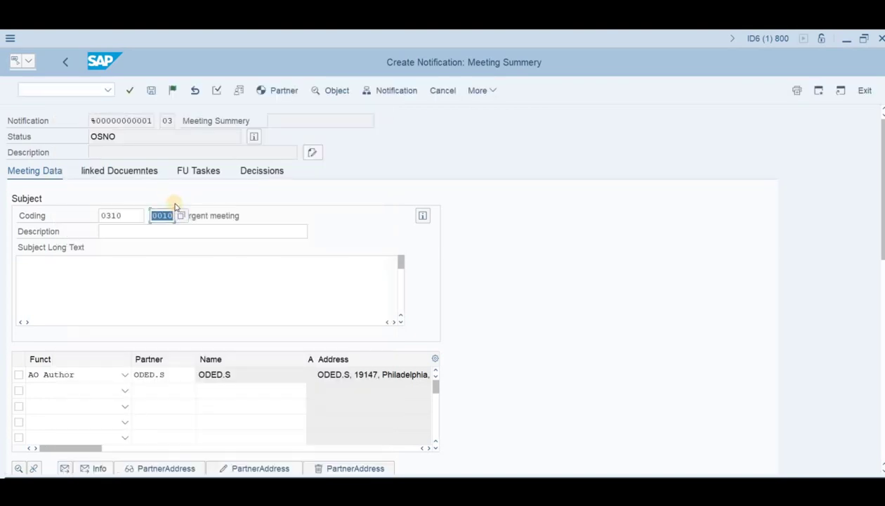
{"action": "left_click", "coordinate": [133, 232]}
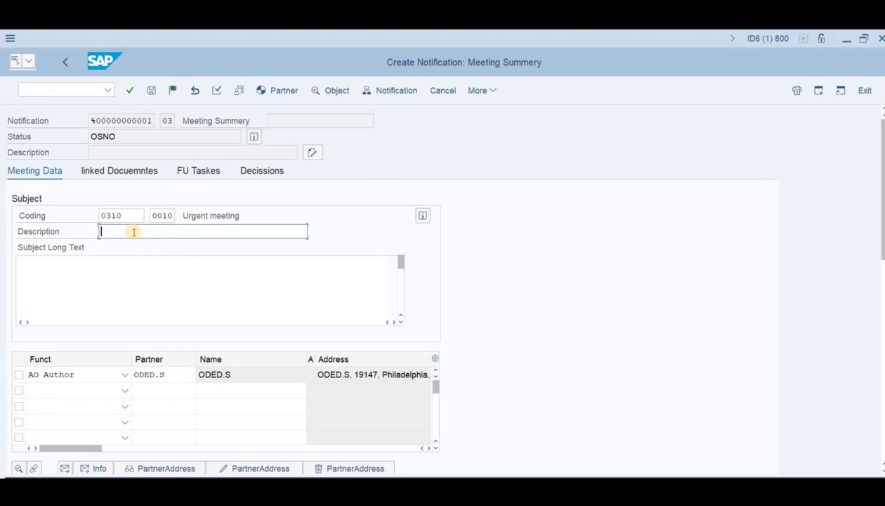
Enter description 'demo test' and first subject long text line 'long text1'
{"action": "type", "text": "demo test"}
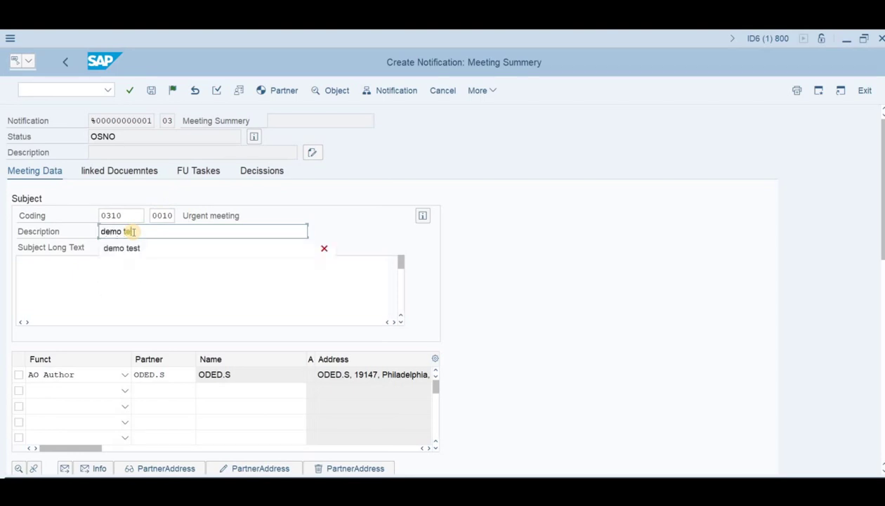
{"action": "left_click", "coordinate": [56, 266]}
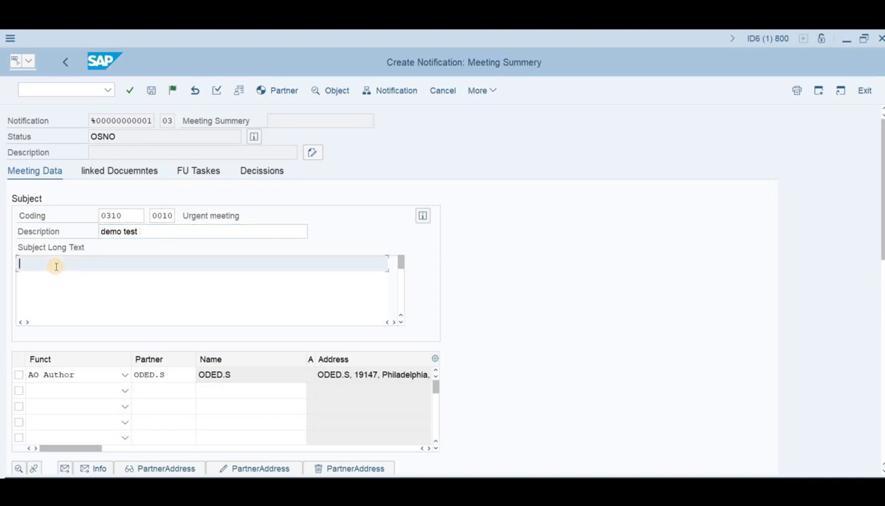
{"action": "type", "text": "long text1"}
Copy 'long text1' onto two more lines and change their final 1 to 2
{"action": "key", "text": "ctrl+shift+Left"}
{"action": "key", "text": "ctrl+shift+Left"}
{"action": "key", "text": "ctrl+c"}
{"action": "left_click", "coordinate": [20, 281]}
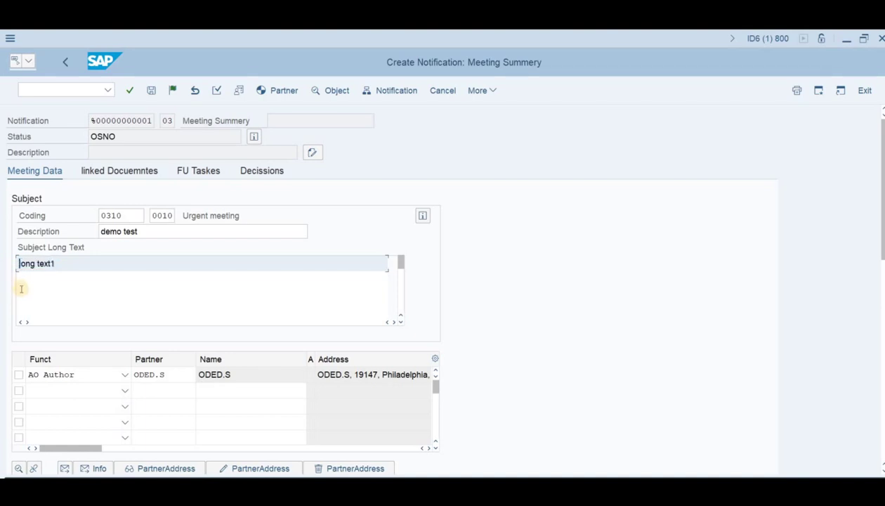
{"action": "key", "text": "Return"}
{"action": "key", "text": "ctrl+v"}
{"action": "key", "text": "Return"}
{"action": "key", "text": "ctrl+v"}
{"action": "left_click", "coordinate": [56, 279]}
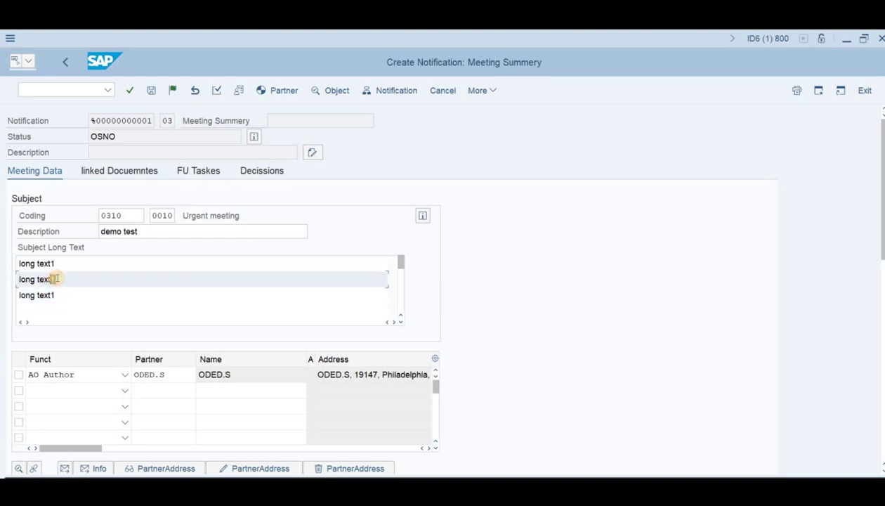
{"action": "key", "text": "BackSpace"}
{"action": "type", "text": "2"}
{"action": "left_click_drag", "start_coordinate": [50, 295], "coordinate": [58, 294]}
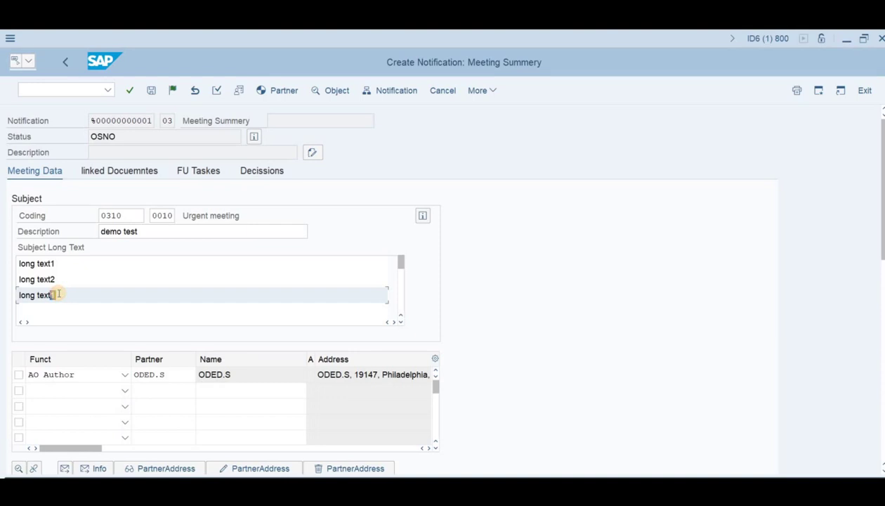
{"action": "type", "text": "2"}
Save the notification as 1001770 and reopen it in Change Notification (IQS2)
{"action": "left_click", "coordinate": [151, 92]}
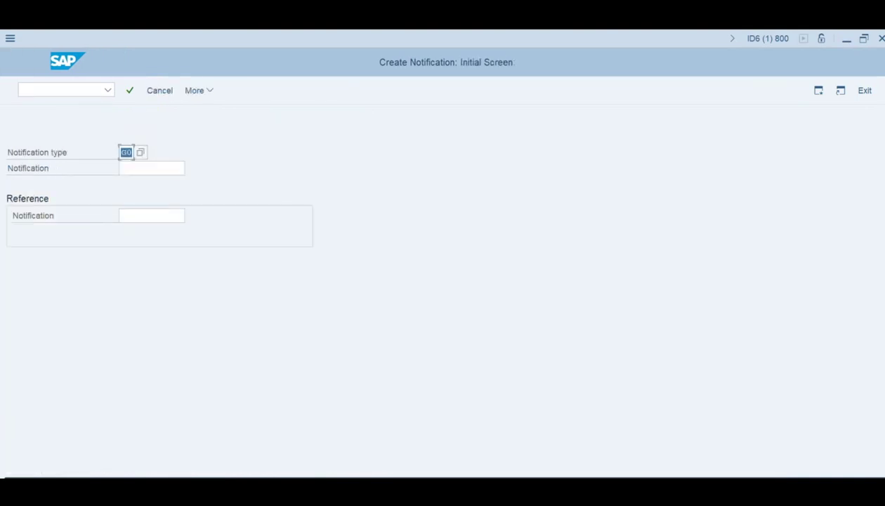
{"action": "left_click", "coordinate": [30, 452]}
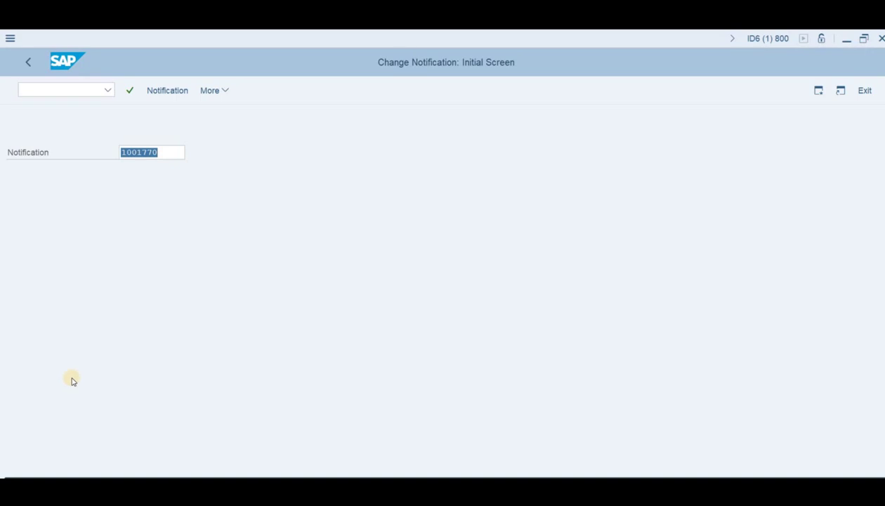
{"action": "left_click", "coordinate": [80, 349]}
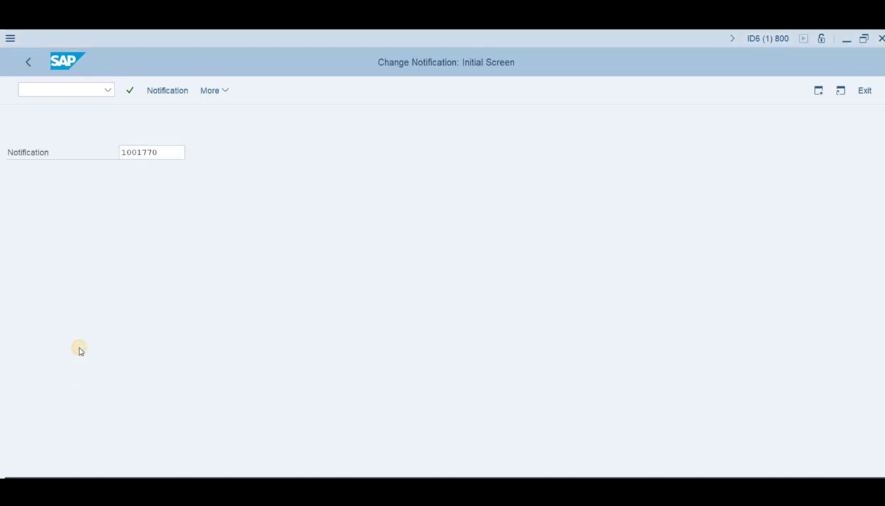
{"action": "key", "text": "Return"}
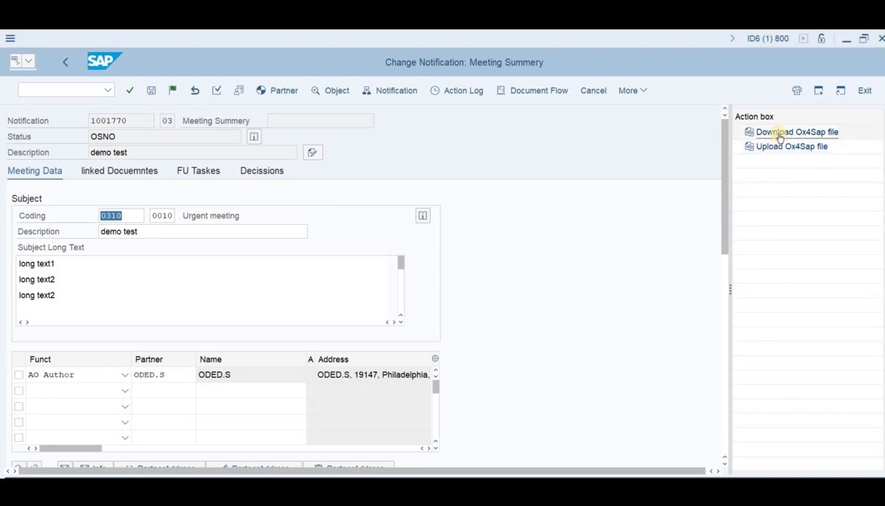
Download 1001770.docx via Download Ox4Sap file, check its Decissions log entry, and exit
{"action": "left_click", "coordinate": [781, 133]}
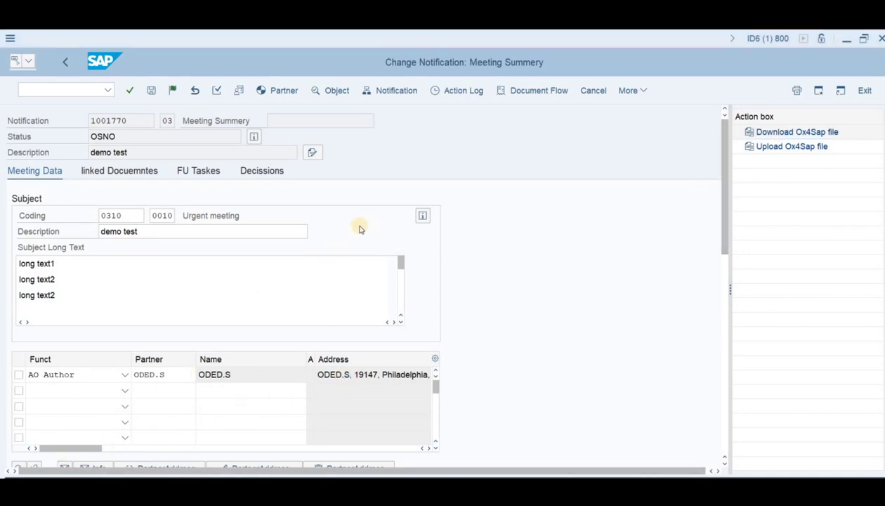
{"action": "left_click", "coordinate": [263, 173]}
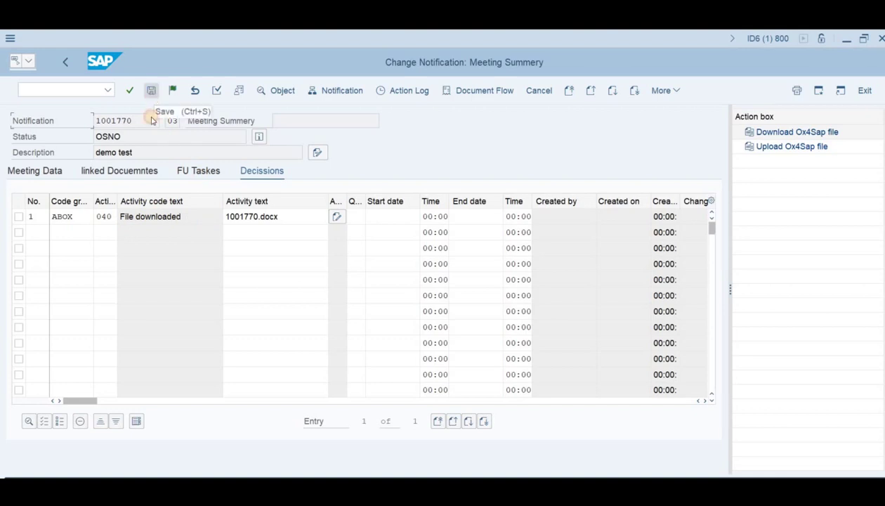
{"action": "key", "text": "ctrl+s"}
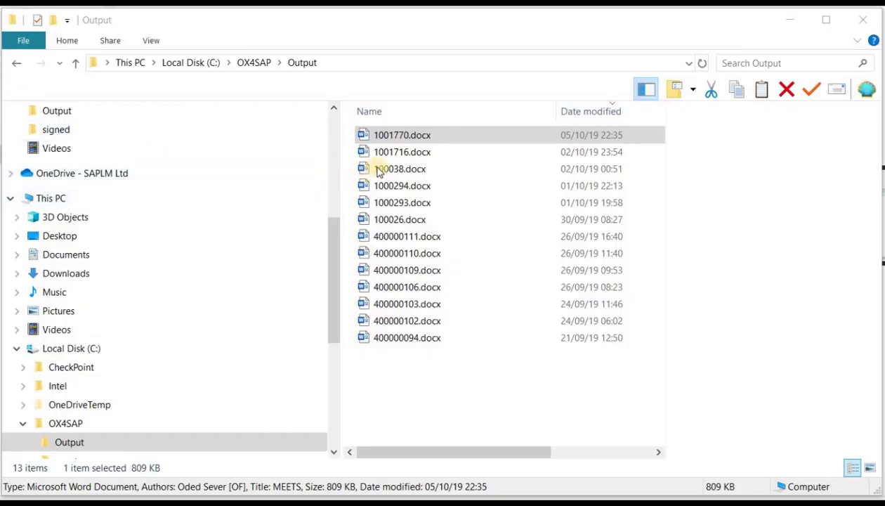
Open 1001770.docx from C:\OX4SAP\Output in Word
{"action": "left_click", "coordinate": [382, 139]}
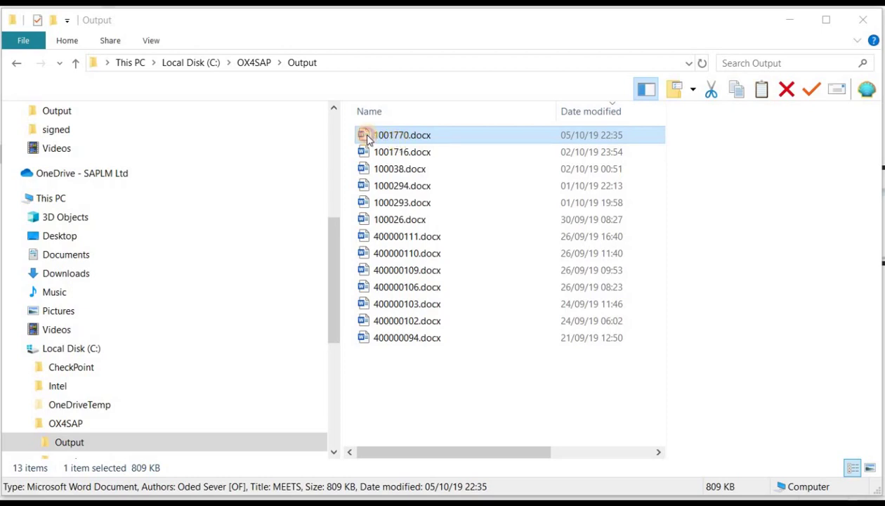
{"action": "double_click", "coordinate": [366, 138]}
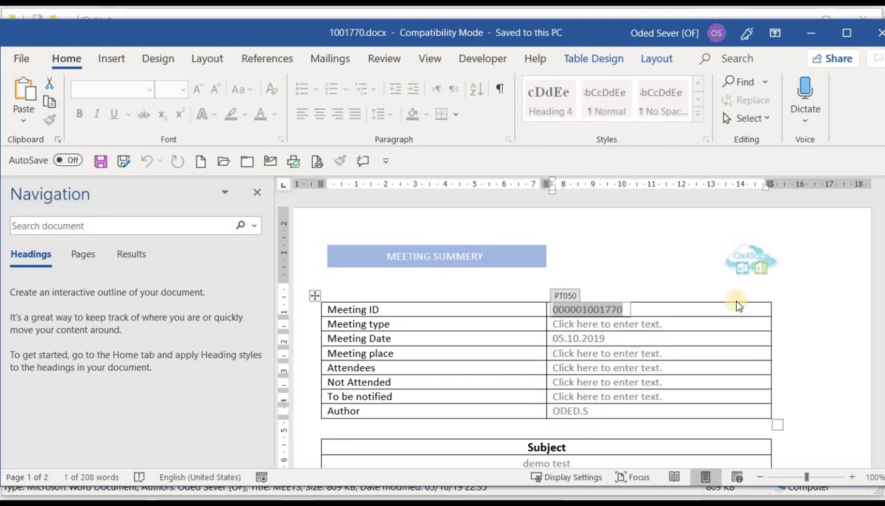
Scroll through 1001770.docx down to the empty Decisions table
{"action": "scroll", "coordinate": [587, 358], "scroll_direction": "down", "scroll_amount": 3}
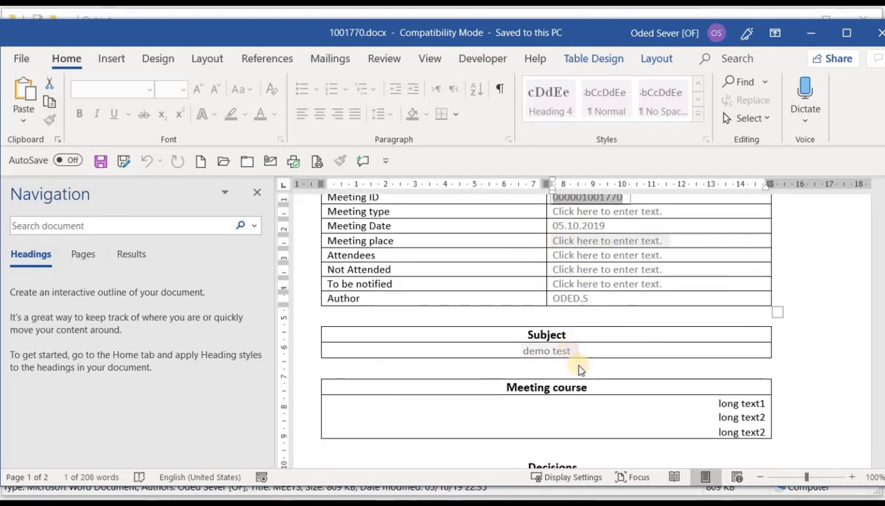
{"action": "scroll", "coordinate": [579, 369], "scroll_direction": "down", "scroll_amount": 3}
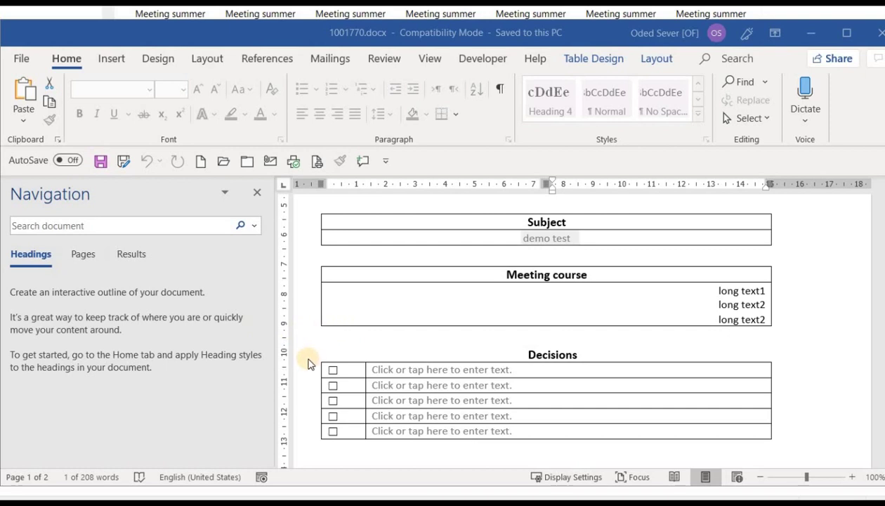
{"action": "scroll", "coordinate": [308, 364], "scroll_direction": "down", "scroll_amount": 6}
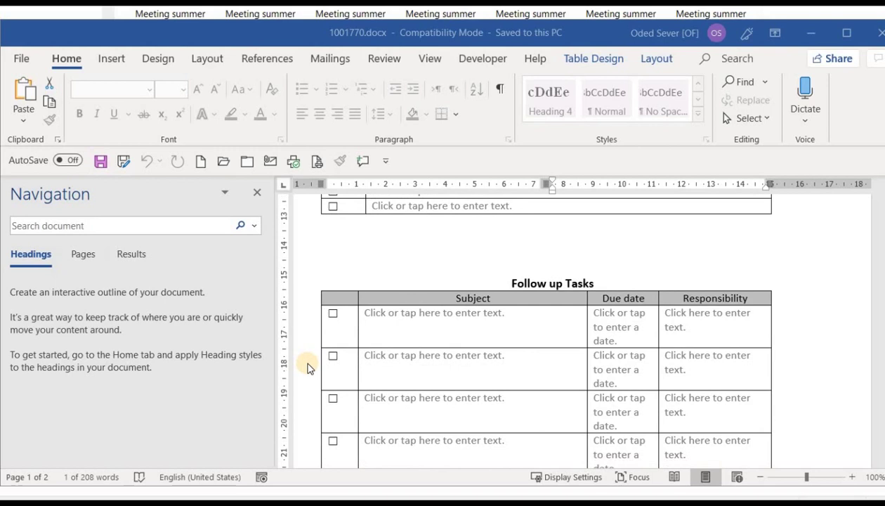
{"action": "scroll", "coordinate": [307, 364], "scroll_direction": "up", "scroll_amount": 4}
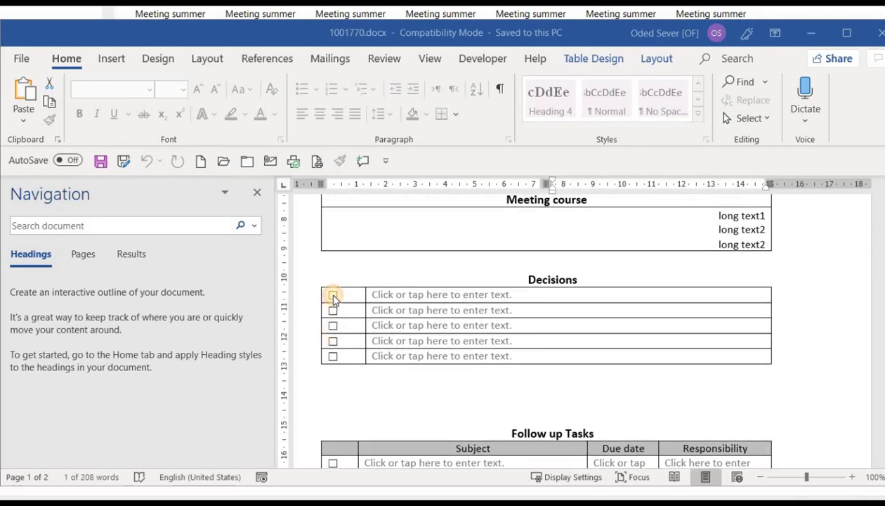
Tick the first Decisions row and enter 'test data for decission', 'line 1', 'line 2'
{"action": "left_click", "coordinate": [334, 297]}
{"action": "left_click", "coordinate": [383, 296]}
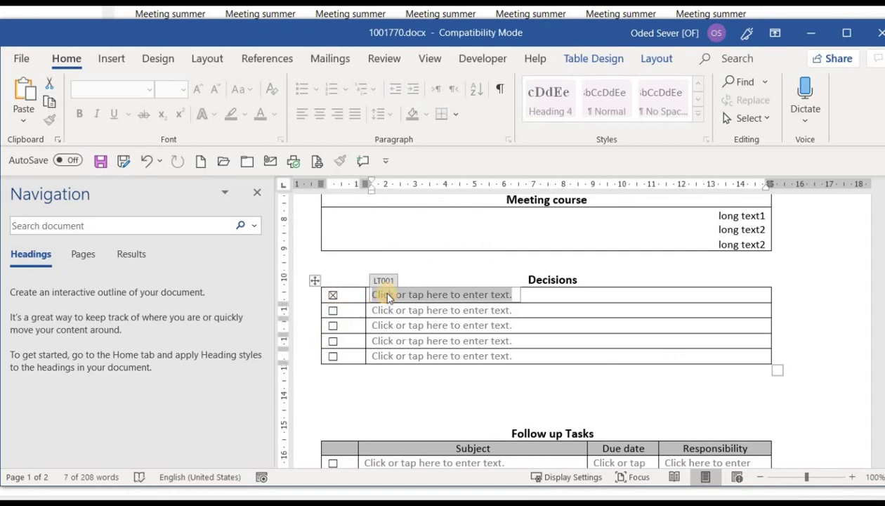
{"action": "type", "text": "test"}
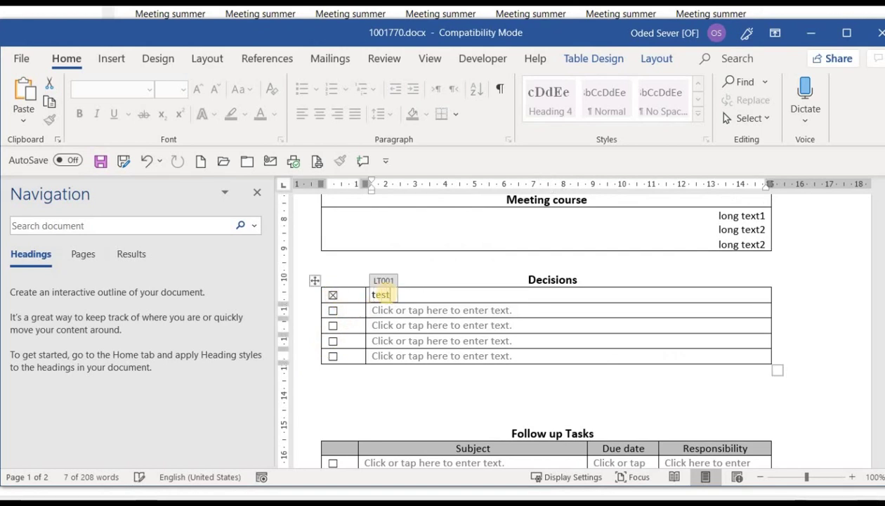
{"action": "type", "text": " data"}
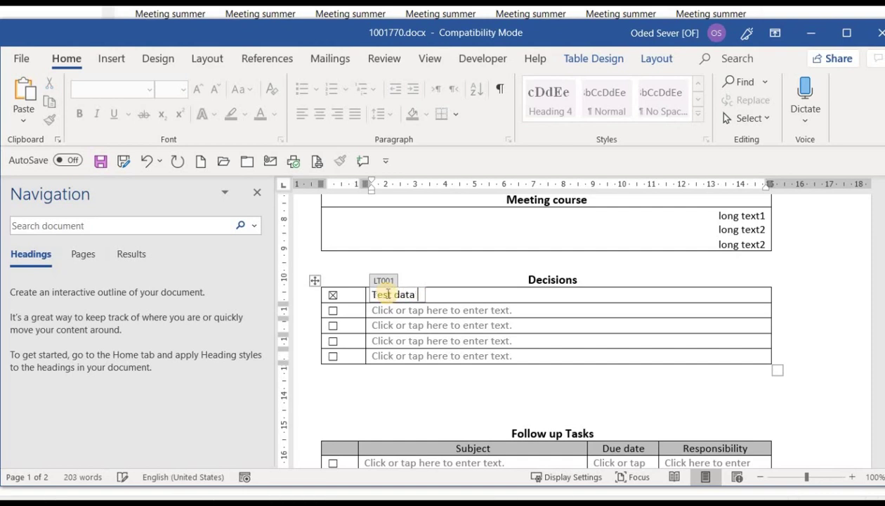
{"action": "type", "text": " for decission"}
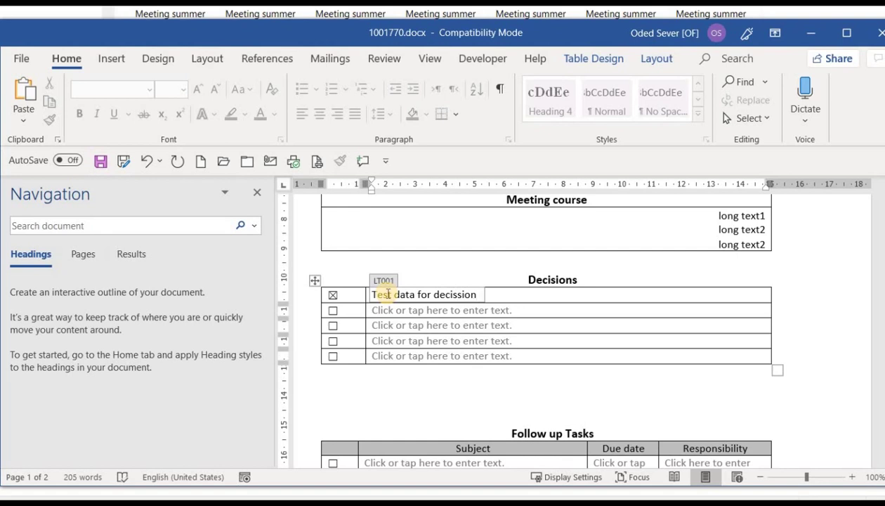
{"action": "key", "text": "Return"}
{"action": "type", "text": "line 1"}
{"action": "key", "text": "Return"}
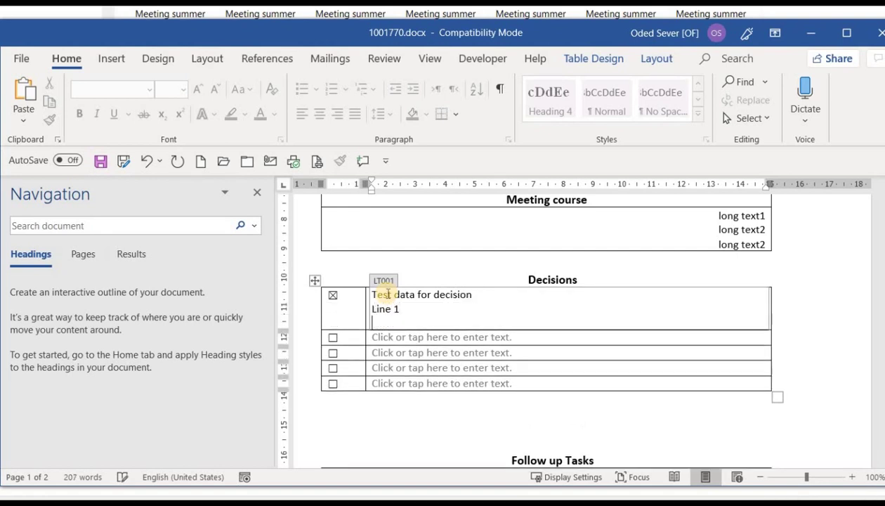
{"action": "type", "text": "line 2"}
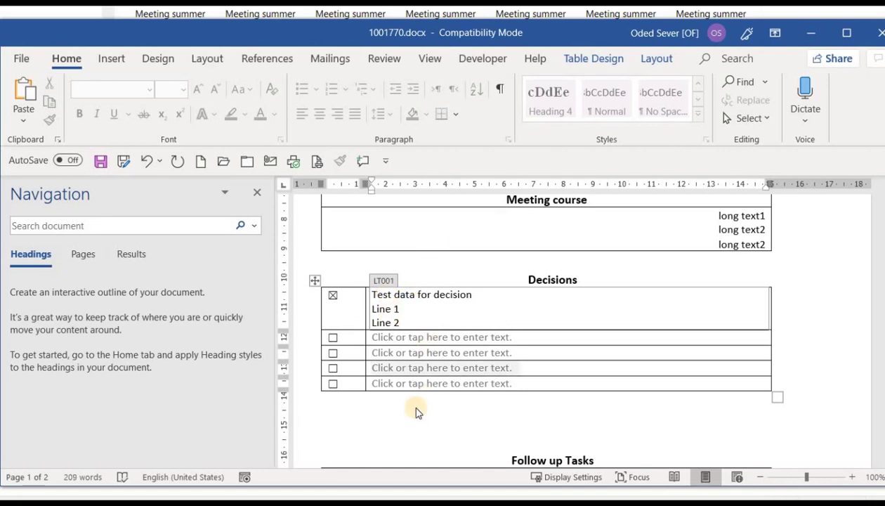
Enter the first follow-up task subject 'Demo task' with lines 'Line 1' and 'Line 2'
{"action": "scroll", "coordinate": [404, 394], "scroll_direction": "down", "scroll_amount": 4}
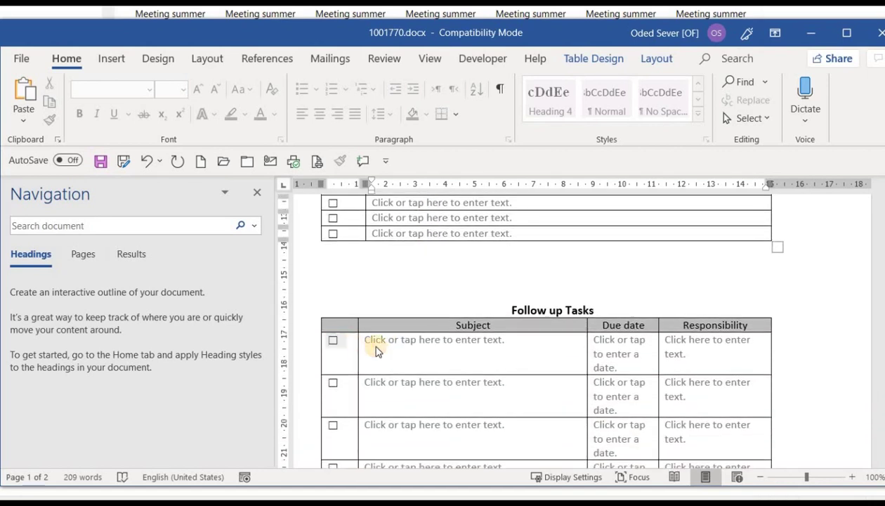
{"action": "left_click", "coordinate": [376, 345]}
{"action": "type", "text": "de"}
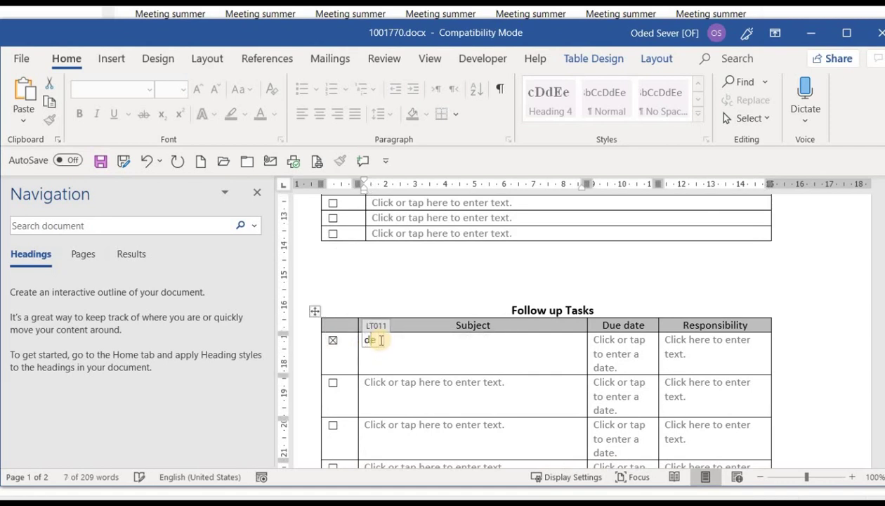
{"action": "type", "text": "du"}
{"action": "key", "text": "BackSpace"}
{"action": "key", "text": "BackSpace"}
{"action": "key", "text": "BackSpace"}
{"action": "key", "text": "BackSpace"}
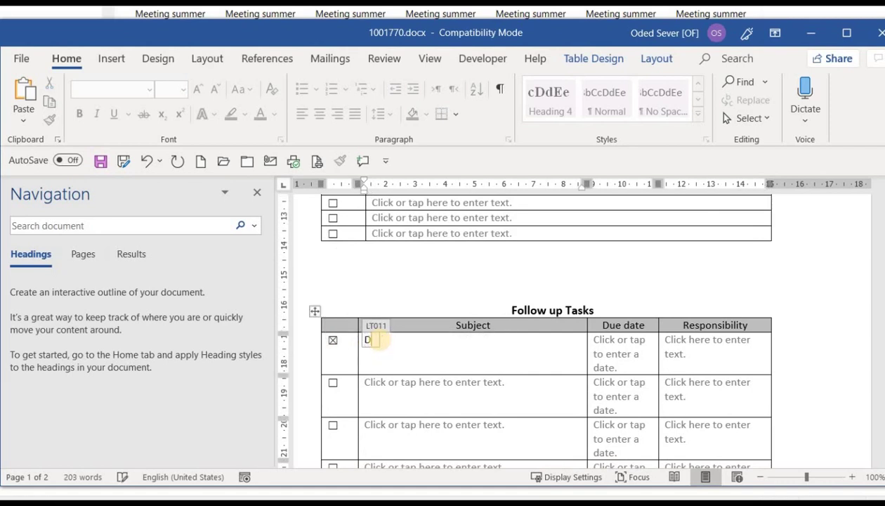
{"action": "type", "text": "emo teas"}
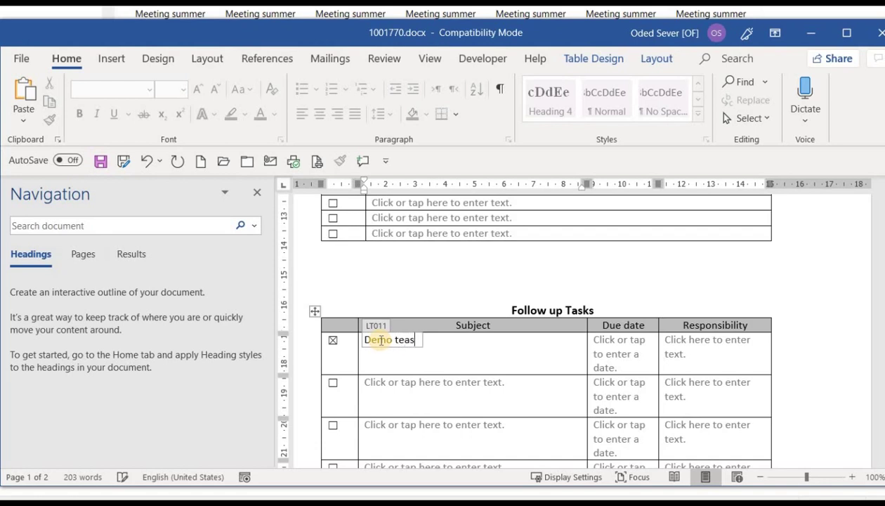
{"action": "key", "text": "BackSpace"}
{"action": "type", "text": "s"}
{"action": "key", "text": "BackSpace"}
{"action": "key", "text": "BackSpace"}
{"action": "key", "text": "BackSpace"}
{"action": "key", "text": "BackSpace"}
{"action": "type", "text": "task"}
{"action": "key", "text": "Return"}
{"action": "type", "text": "Line 1"}
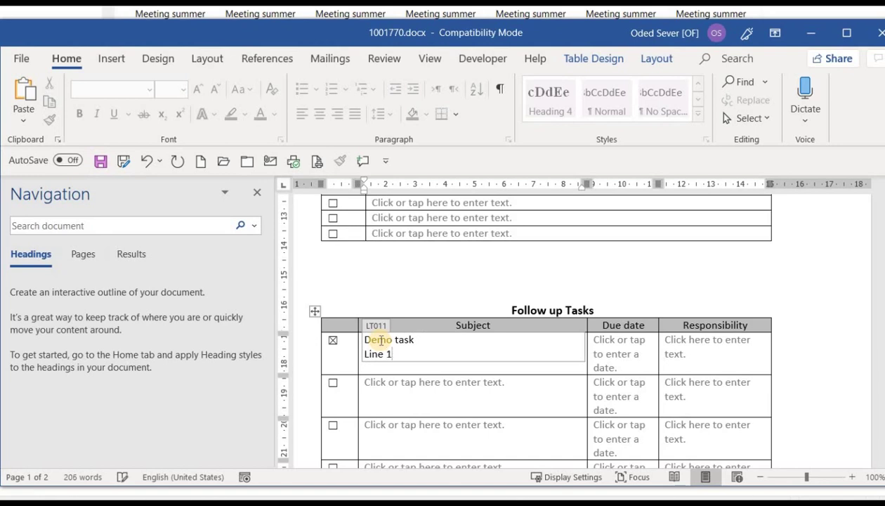
{"action": "key", "text": "Return"}
{"action": "type", "text": "Line "}
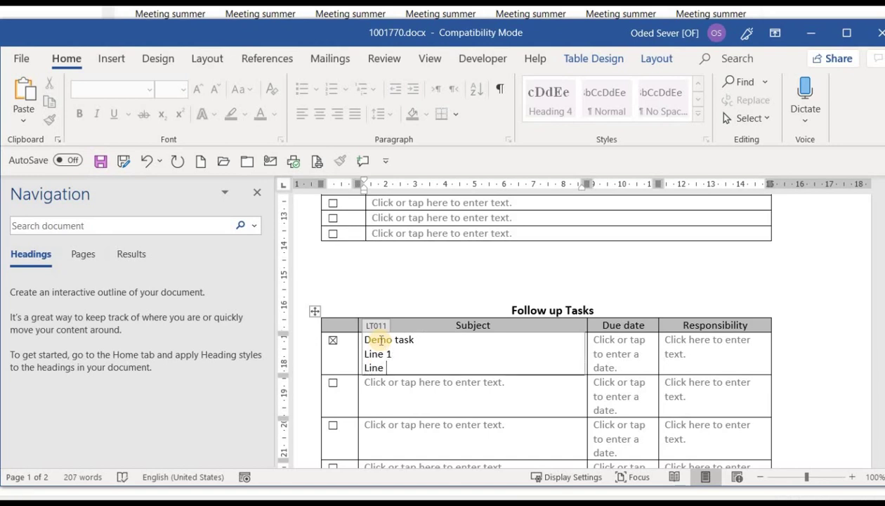
{"action": "type", "text": "2"}
Set the task's due date to 02.11.2019, enter the responsible person, then save and close
{"action": "left_click", "coordinate": [651, 360]}
{"action": "left_click", "coordinate": [665, 353]}
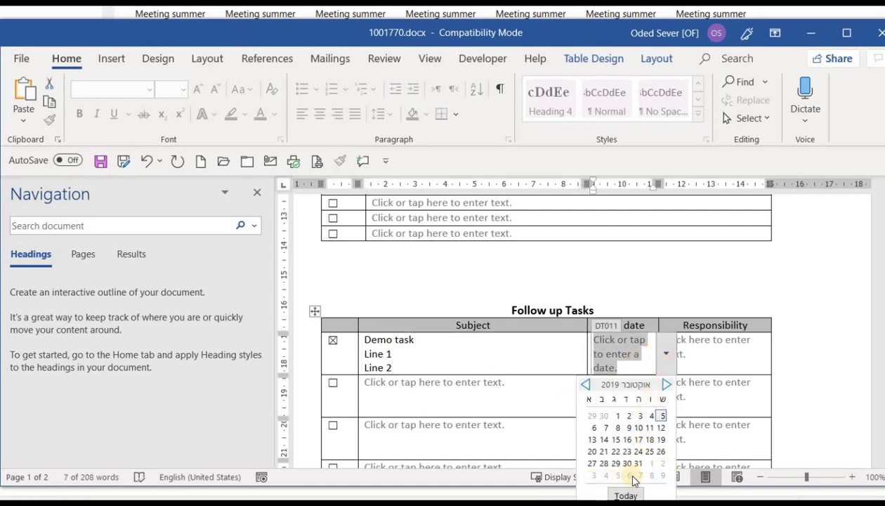
{"action": "left_click", "coordinate": [661, 463]}
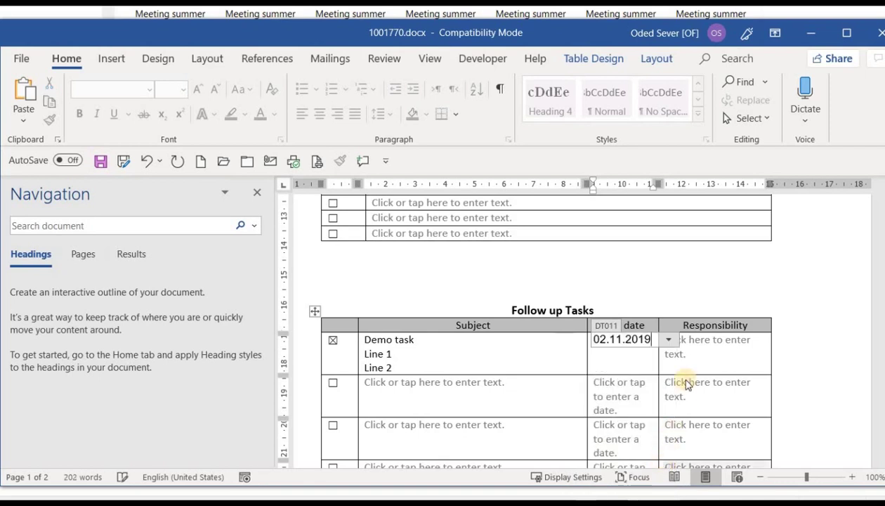
{"action": "left_click", "coordinate": [688, 357]}
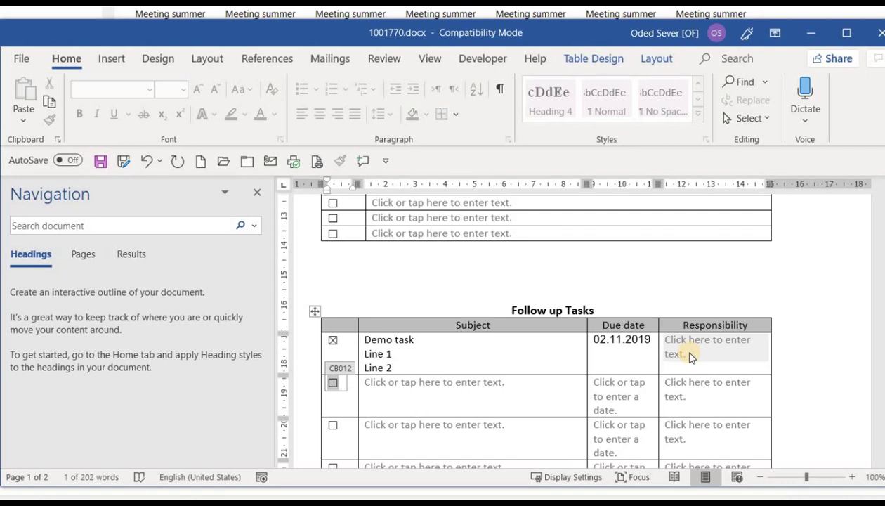
{"action": "left_click", "coordinate": [689, 356]}
{"action": "left_click", "coordinate": [689, 356]}
{"action": "left_click", "coordinate": [689, 356]}
{"action": "type", "text": "oded"}
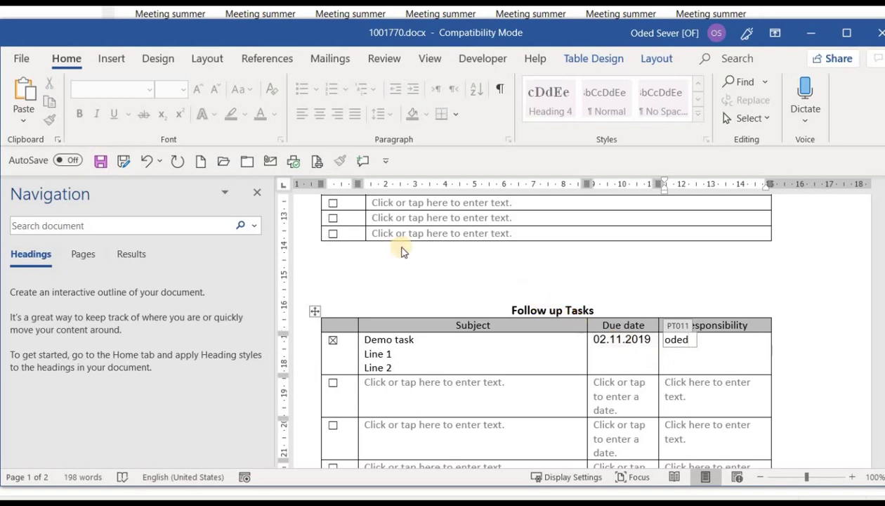
{"action": "left_click", "coordinate": [103, 163]}
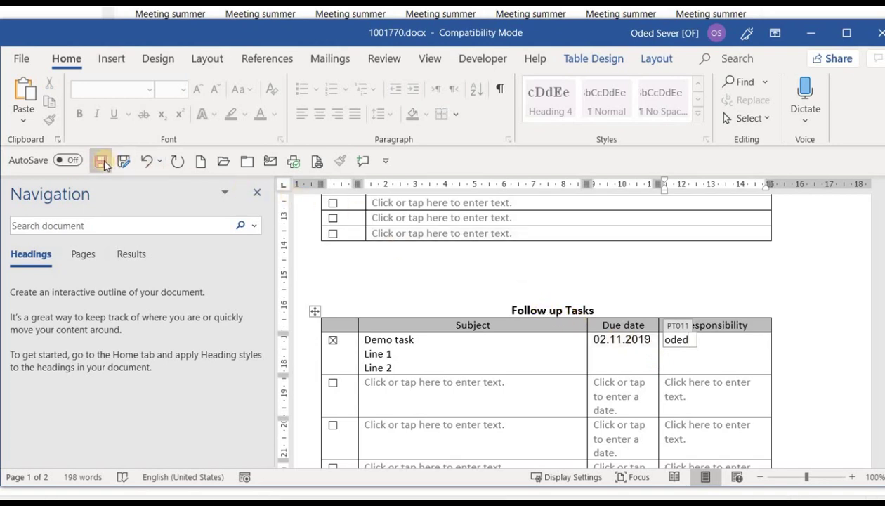
{"action": "left_click", "coordinate": [247, 165]}
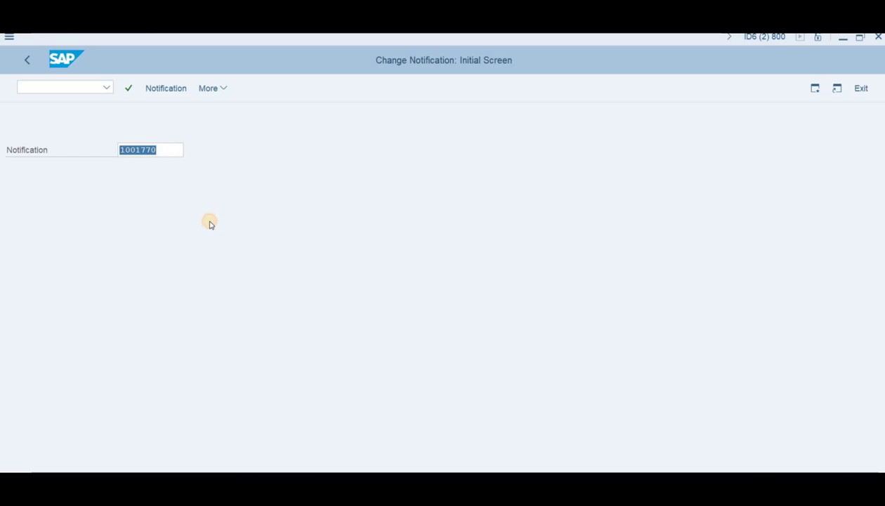
Open notification 1001770 on its Meeting Summery change screen
{"action": "key", "text": "Return"}
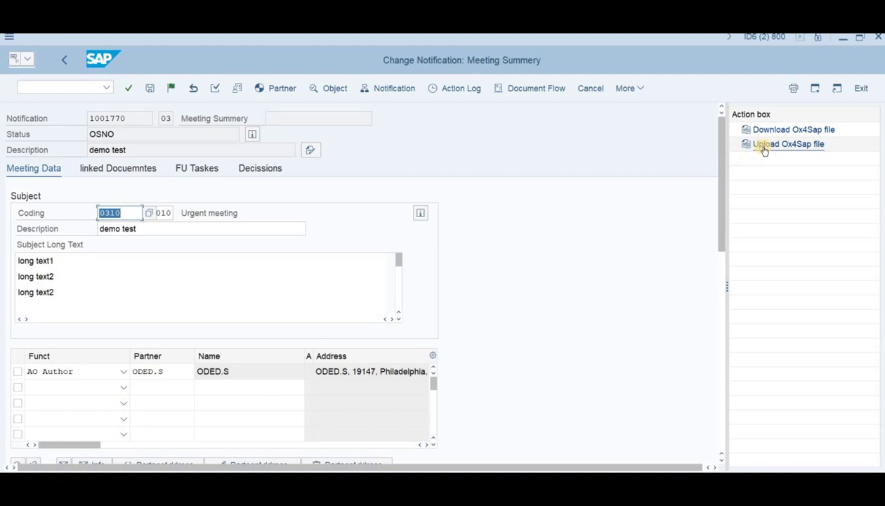
Upload 1001770.docx from the Output folder via Upload Ox4Sap file and save the notification
{"action": "left_click", "coordinate": [763, 147]}
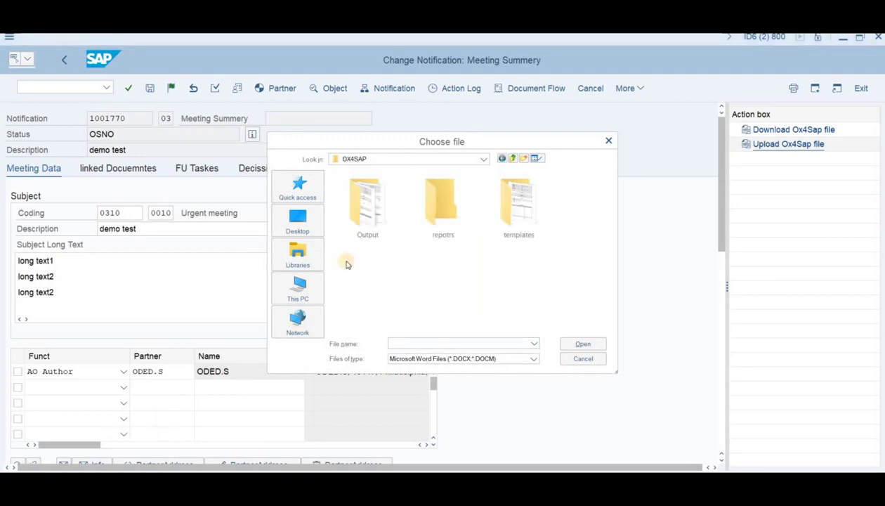
{"action": "double_click", "coordinate": [373, 219]}
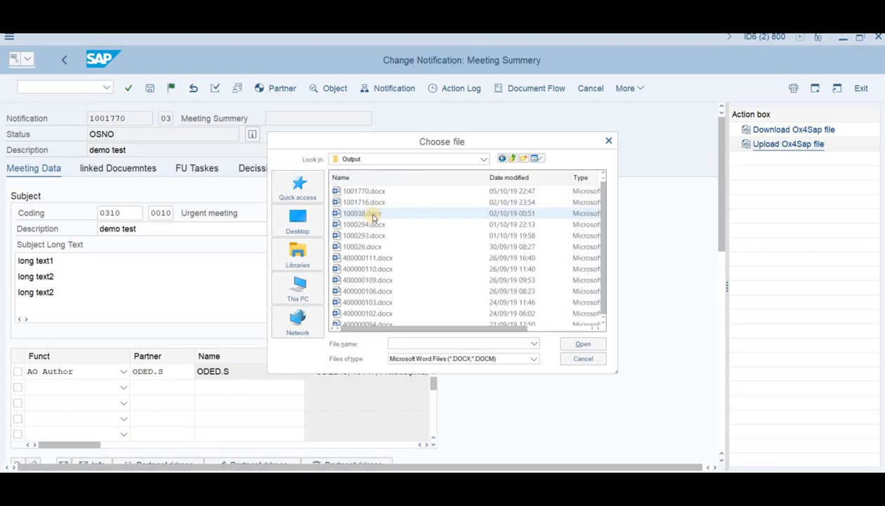
{"action": "left_click", "coordinate": [364, 192]}
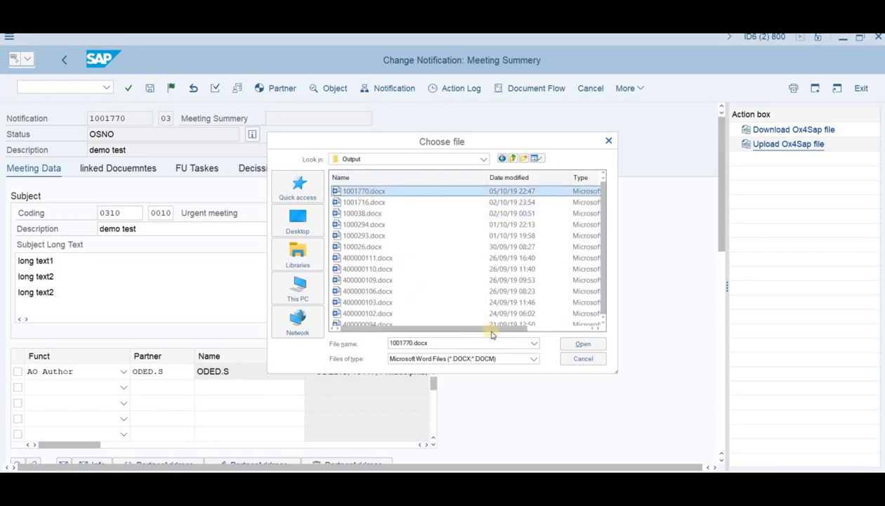
{"action": "left_click", "coordinate": [580, 343]}
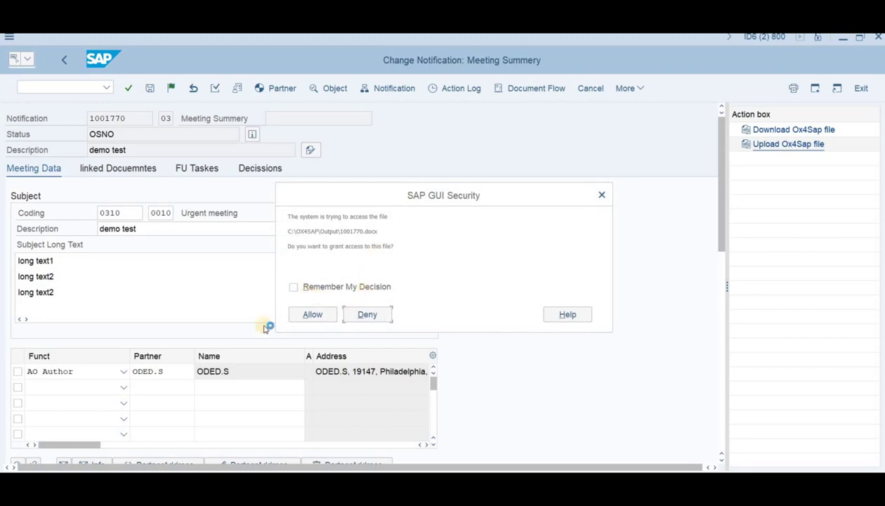
{"action": "key", "text": "Return"}
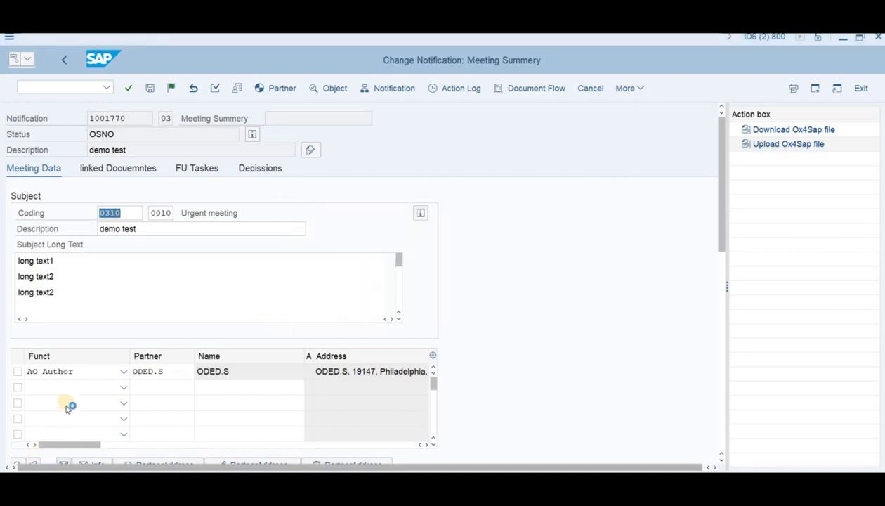
{"action": "left_click", "coordinate": [149, 88]}
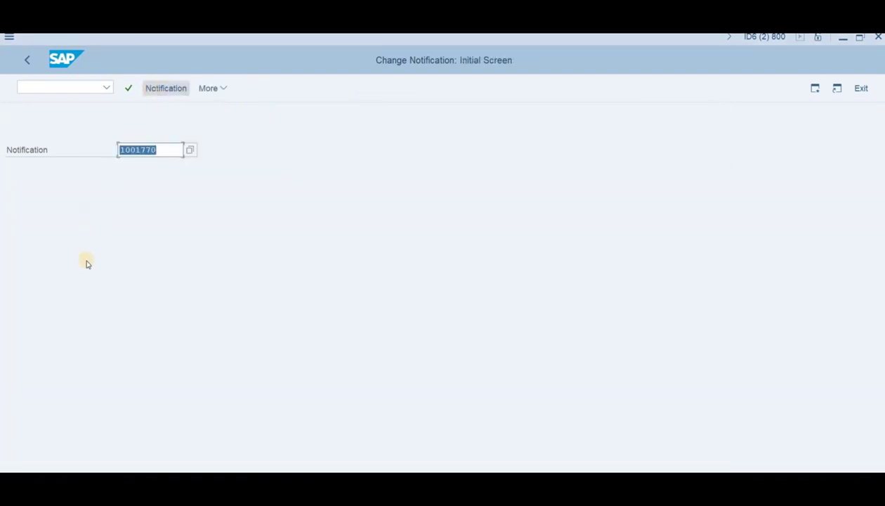
Reopen notification 1001770 and review its decisions, follow-up tasks and linked CCD document 1001770
{"action": "key", "text": "Return"}
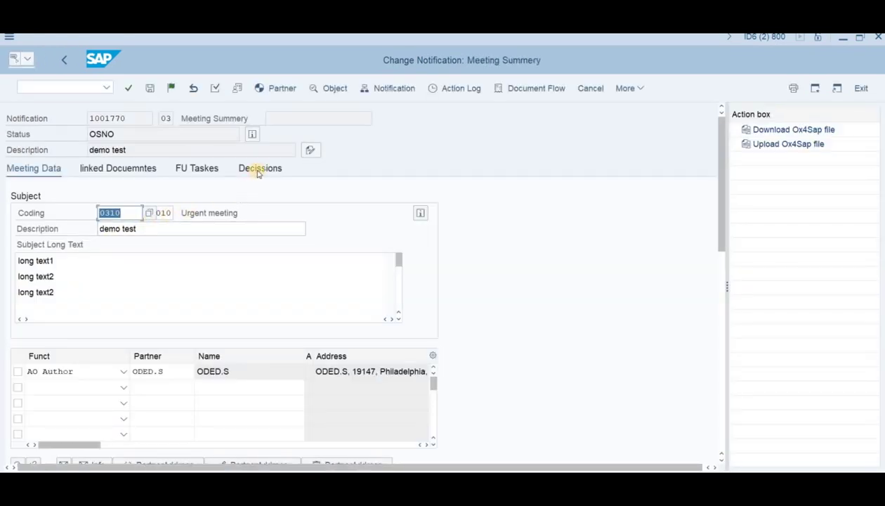
{"action": "left_click", "coordinate": [260, 170]}
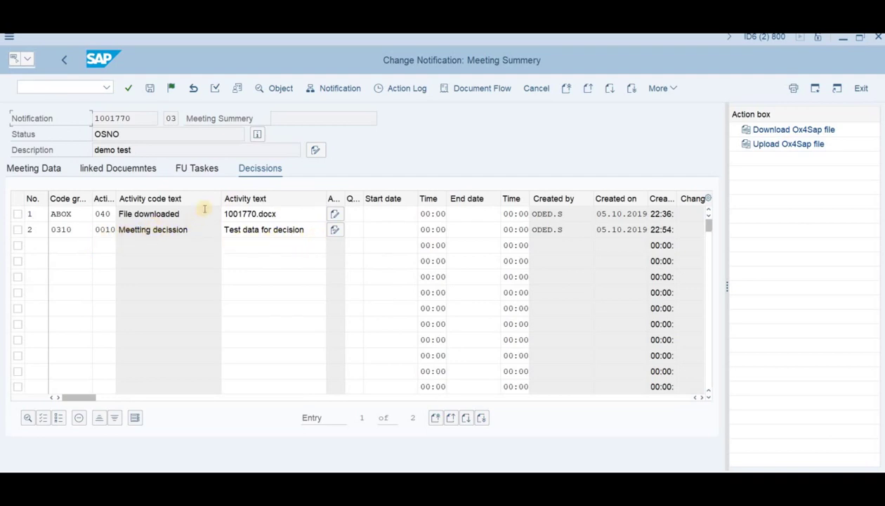
{"action": "left_click", "coordinate": [204, 168]}
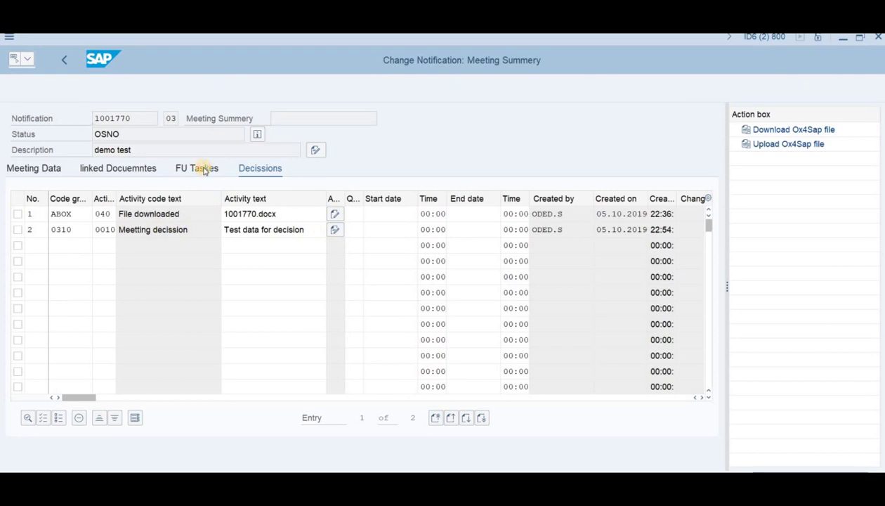
{"action": "left_click", "coordinate": [151, 397]}
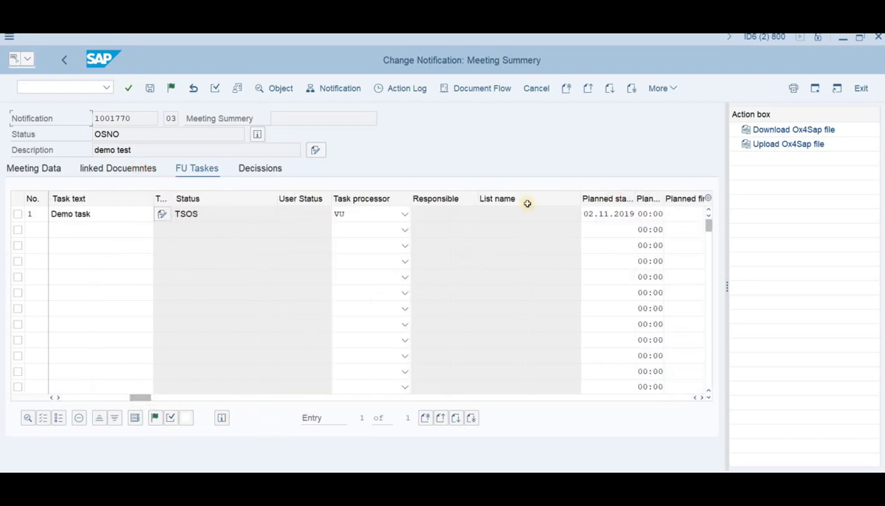
{"action": "left_click", "coordinate": [132, 171]}
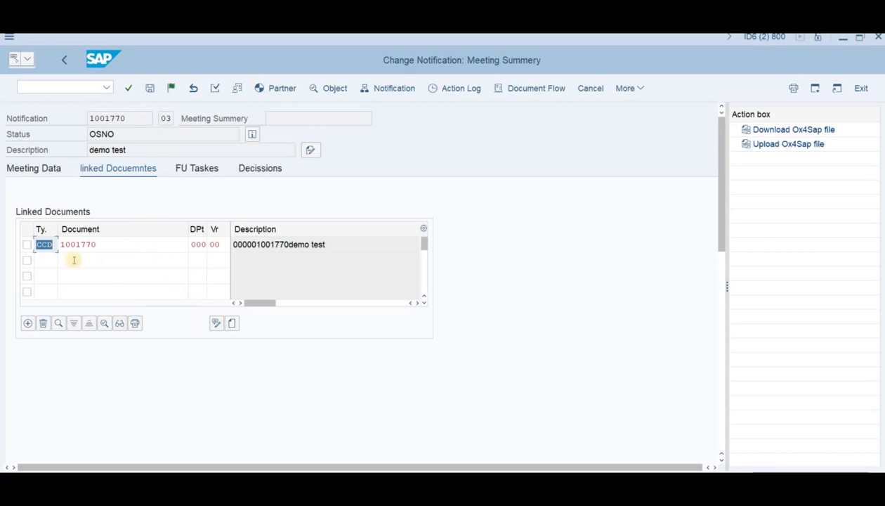
Select linked document 1001770 and display its original file
{"action": "left_click", "coordinate": [28, 244]}
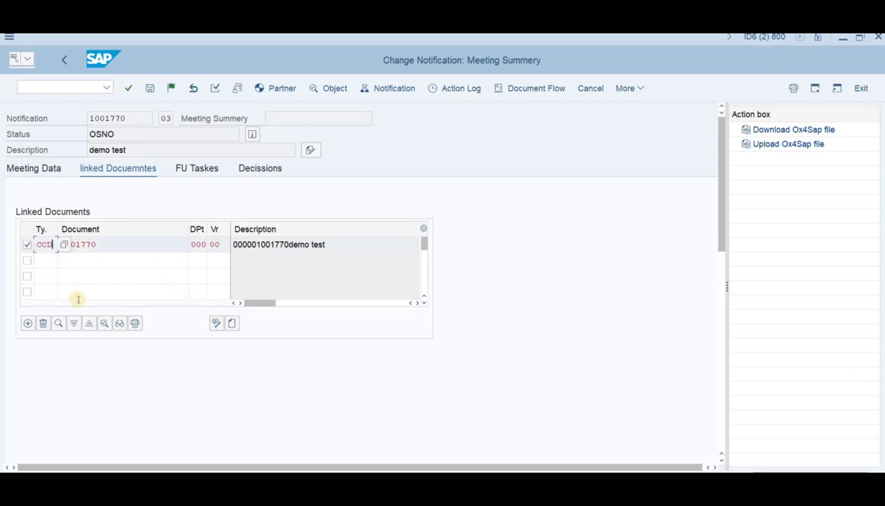
{"action": "left_click", "coordinate": [119, 324]}
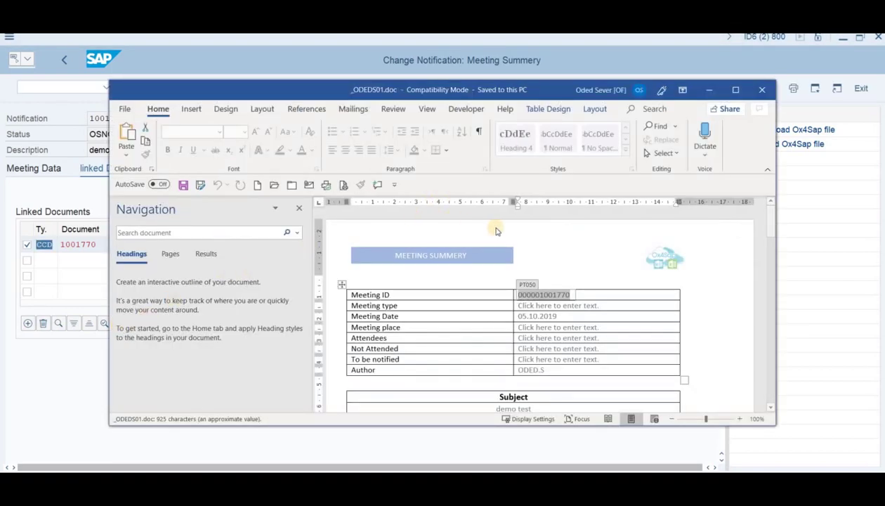
Scroll through the Word meeting summary to check the header, decisions and follow-up tasks
{"action": "scroll", "coordinate": [435, 319], "scroll_direction": "down", "scroll_amount": 5}
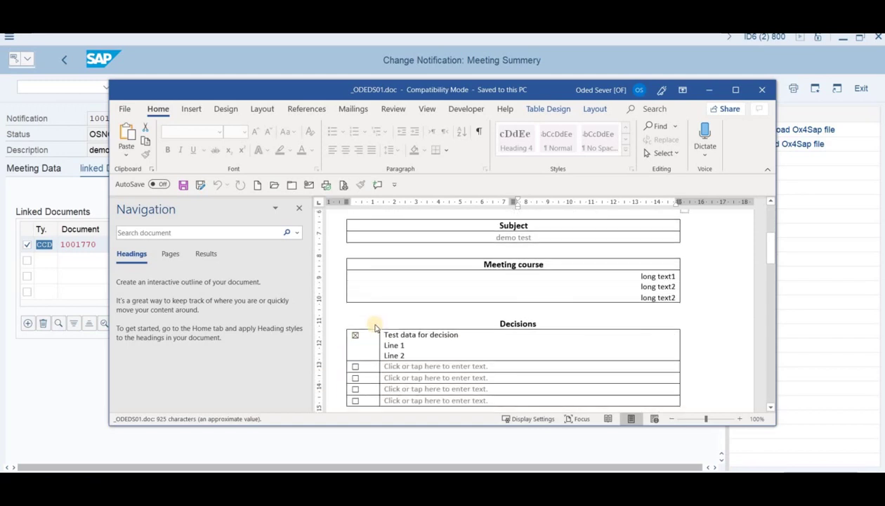
{"action": "scroll", "coordinate": [365, 330], "scroll_direction": "down", "scroll_amount": 1}
{"action": "scroll", "coordinate": [365, 353], "scroll_direction": "down", "scroll_amount": 3}
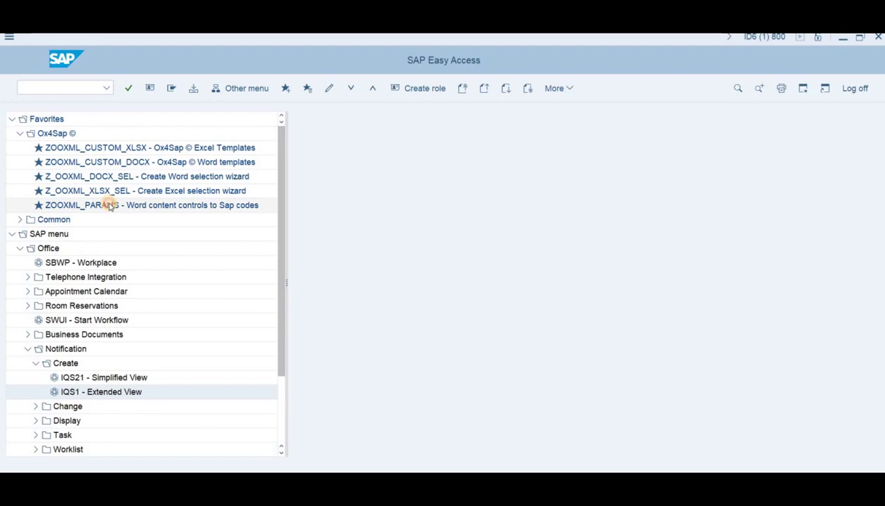
In ZOOXML_PARAMS, inspect key 0310's SAP header extension, Word - Sap items and header details
{"action": "double_click", "coordinate": [109, 205]}
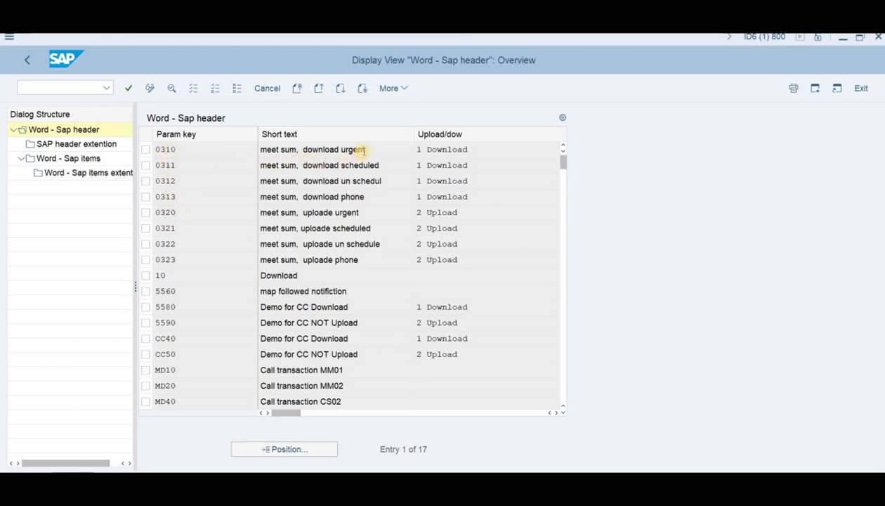
{"action": "left_click", "coordinate": [163, 150]}
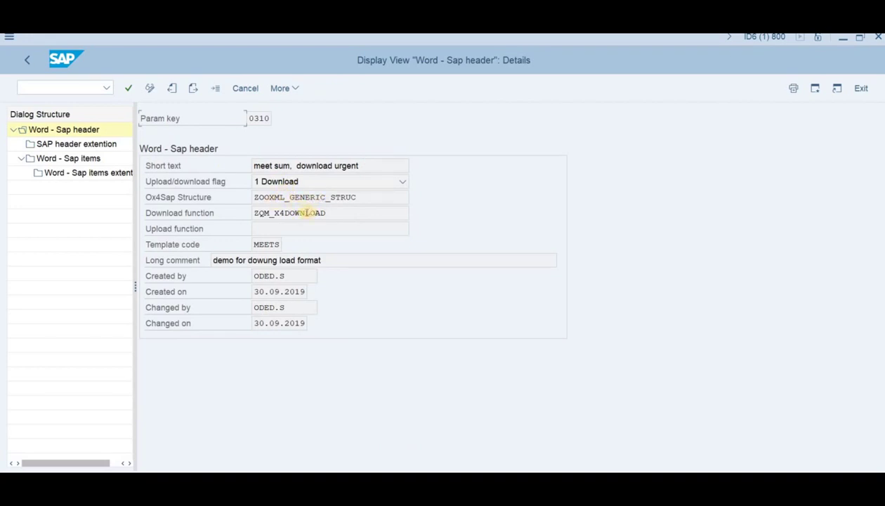
{"action": "double_click", "coordinate": [59, 144]}
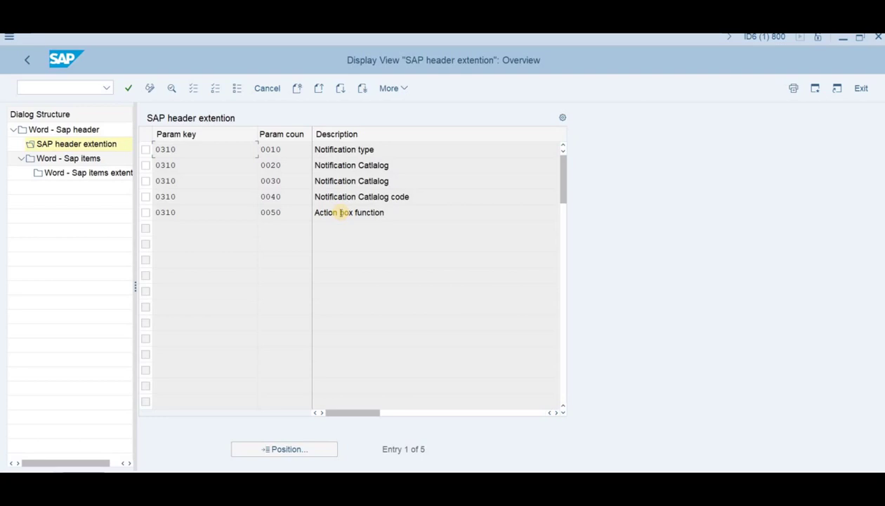
{"action": "left_click", "coordinate": [68, 158]}
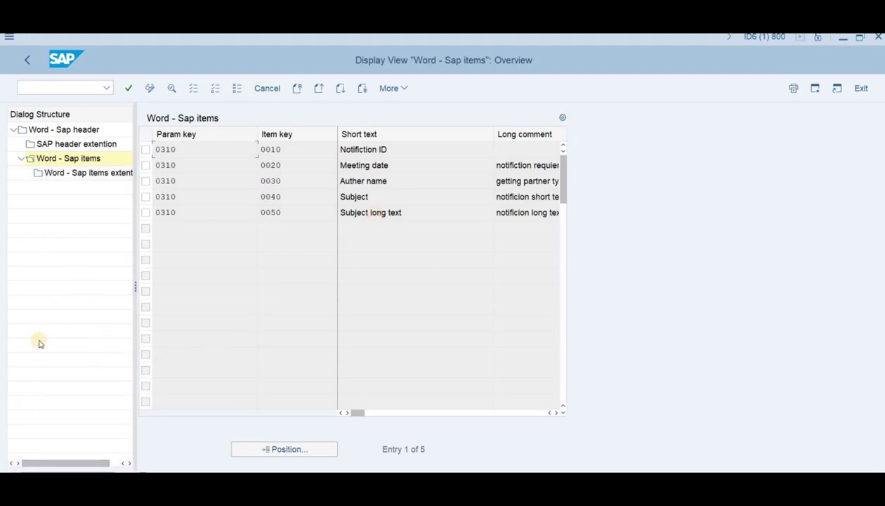
{"action": "double_click", "coordinate": [52, 130]}
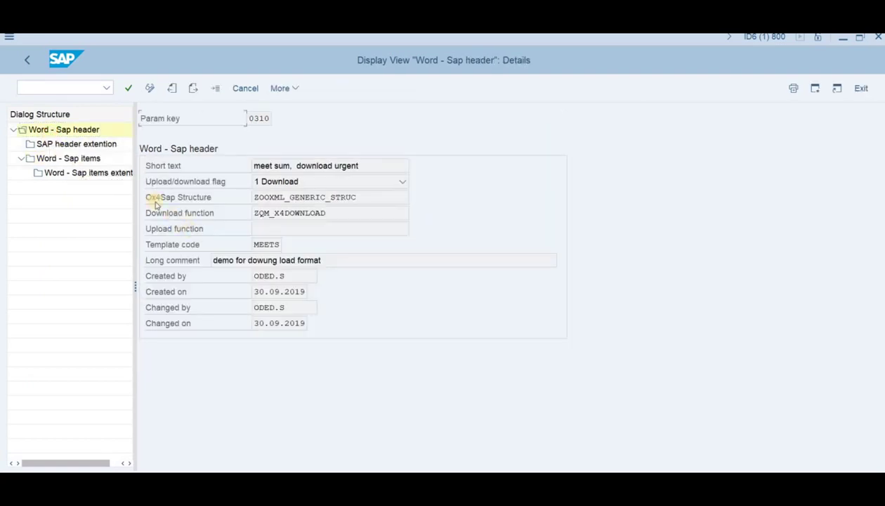
Select parameter key 0320 and view its SAP header extension and Word - Sap items
{"action": "left_click", "coordinate": [26, 64]}
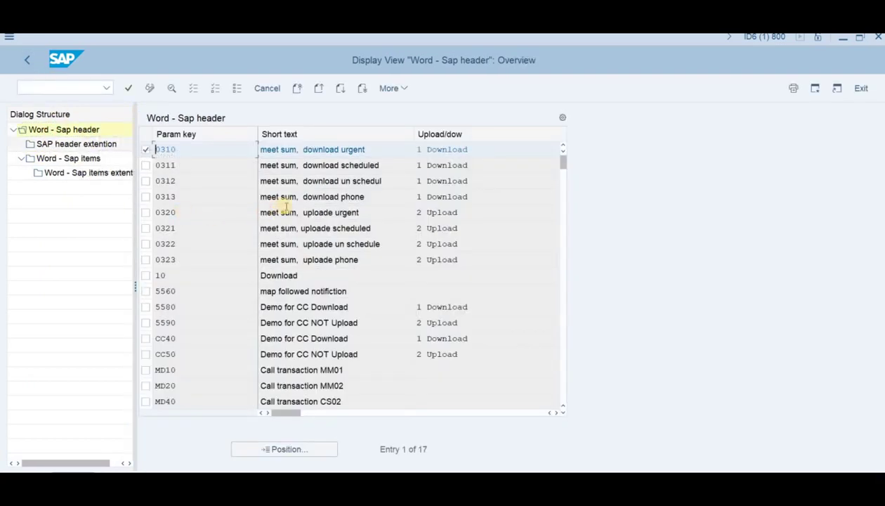
{"action": "left_click", "coordinate": [146, 213]}
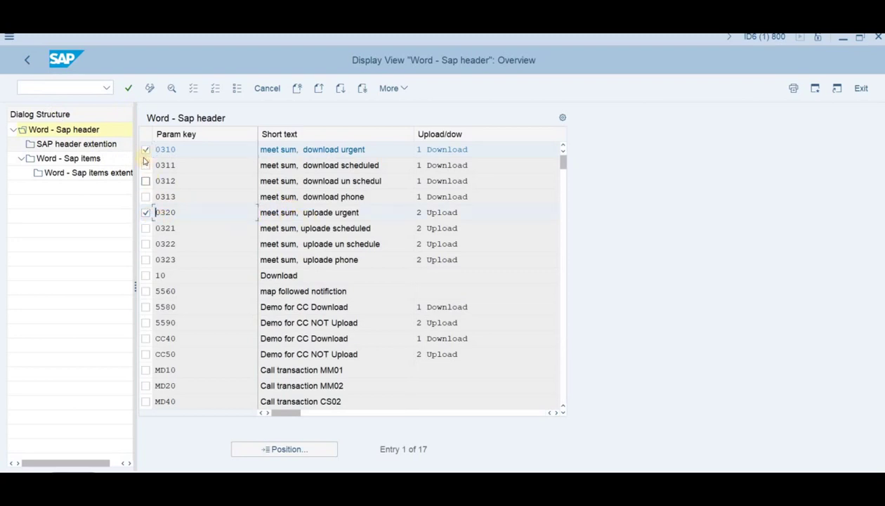
{"action": "double_click", "coordinate": [78, 145]}
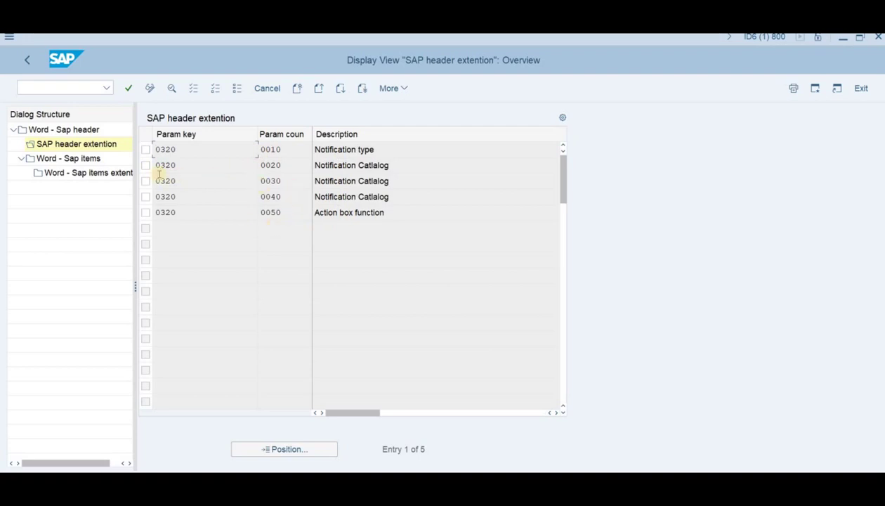
{"action": "double_click", "coordinate": [70, 158]}
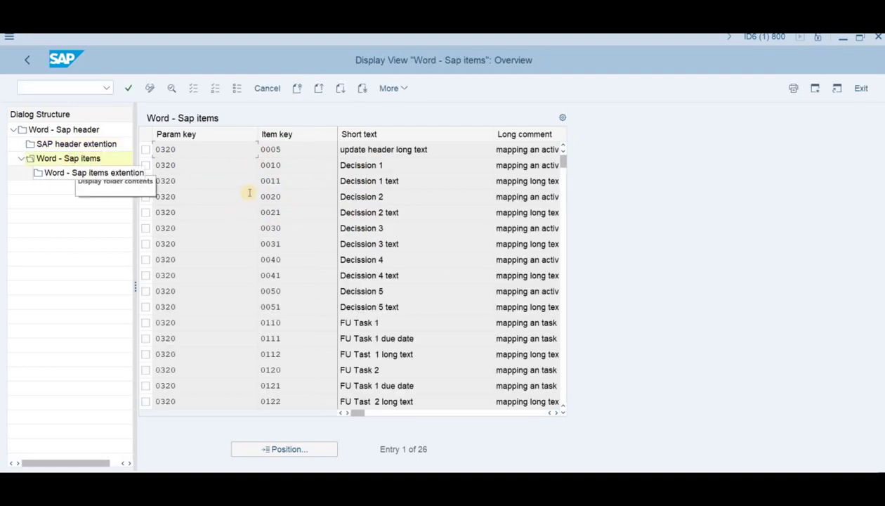
{"action": "scroll", "coordinate": [253, 196], "scroll_direction": "down", "scroll_amount": 4}
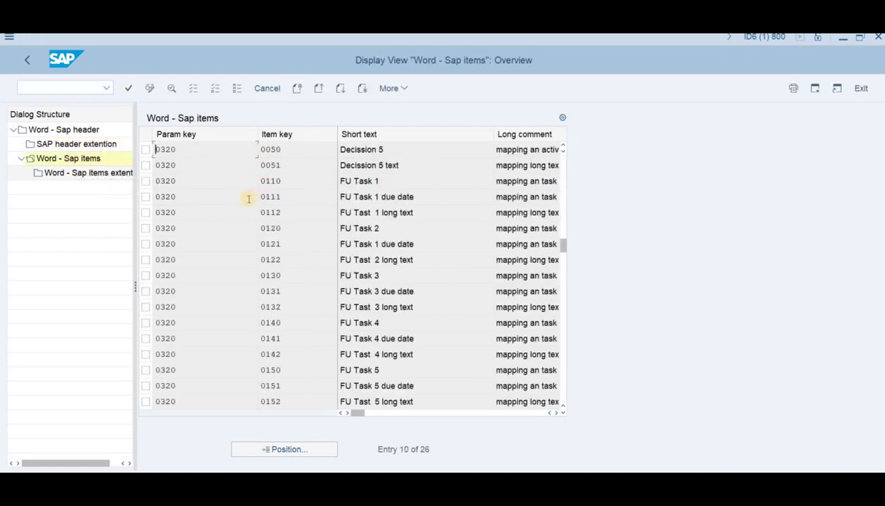
{"action": "scroll", "coordinate": [240, 195], "scroll_direction": "up", "scroll_amount": 3}
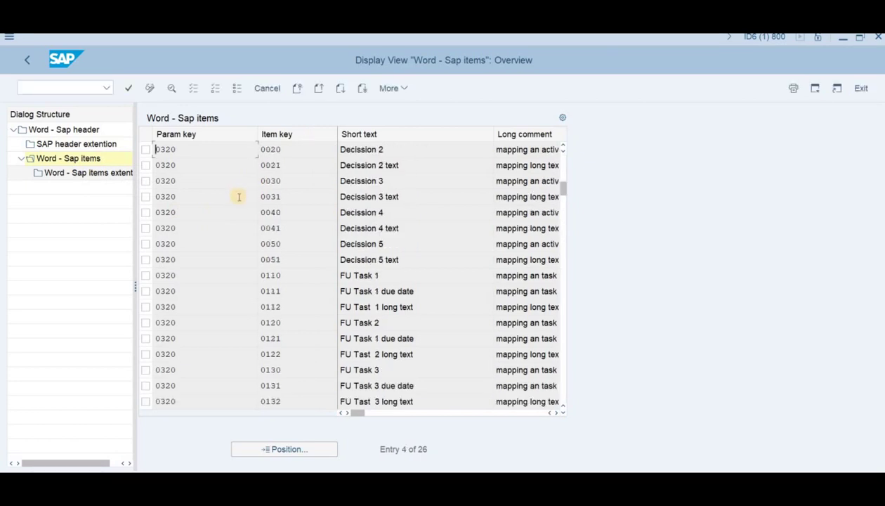
Inspect the details and extension of FU Task 1 item 0110, then return to the items list
{"action": "left_click", "coordinate": [145, 277]}
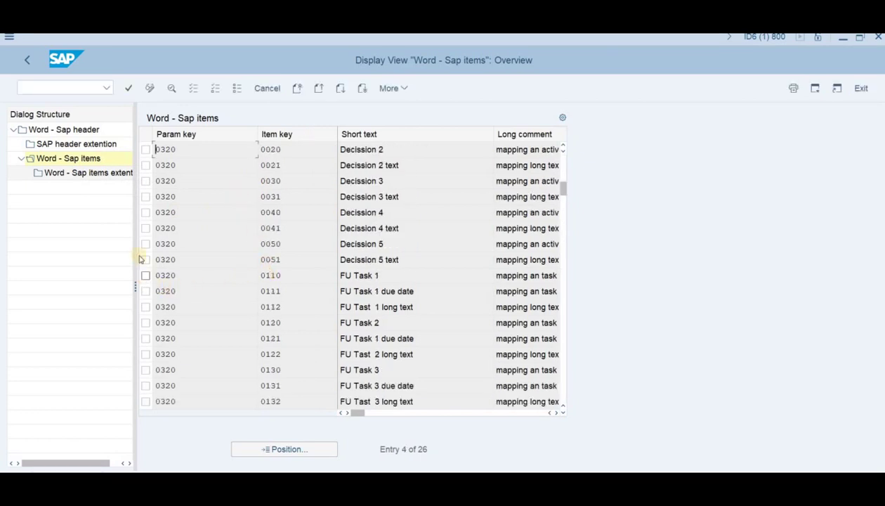
{"action": "left_click", "coordinate": [170, 89]}
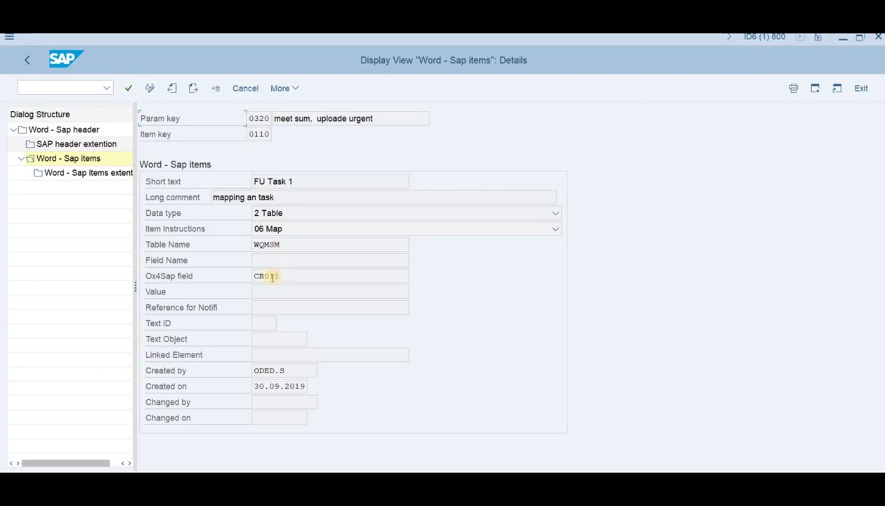
{"action": "double_click", "coordinate": [91, 180]}
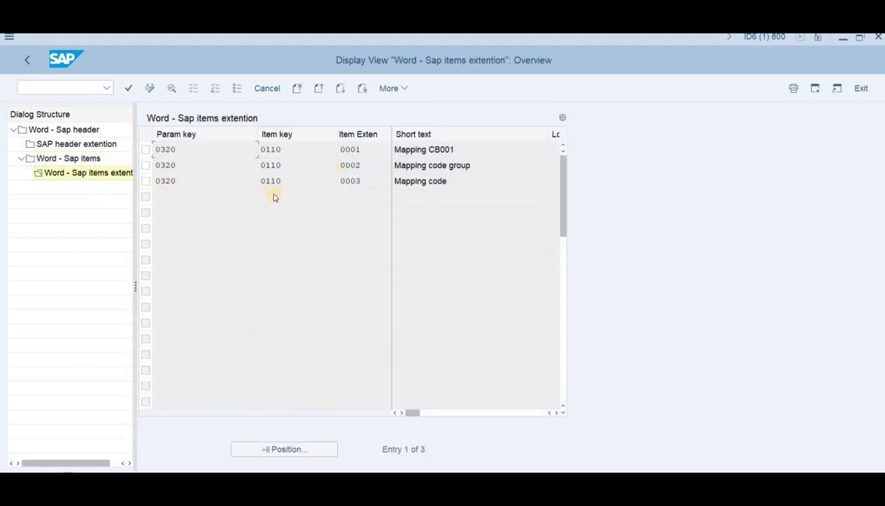
{"action": "left_click", "coordinate": [32, 65]}
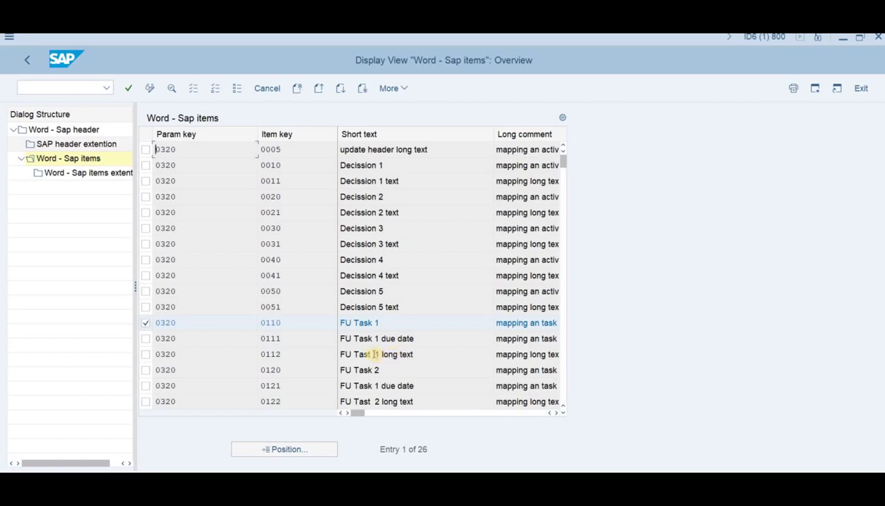
Return to SAP Easy Access and open ZOOXML_CUSTOM_DOCX to view template CCMFO's content controls
{"action": "left_click", "coordinate": [28, 65]}
{"action": "left_click", "coordinate": [28, 65]}
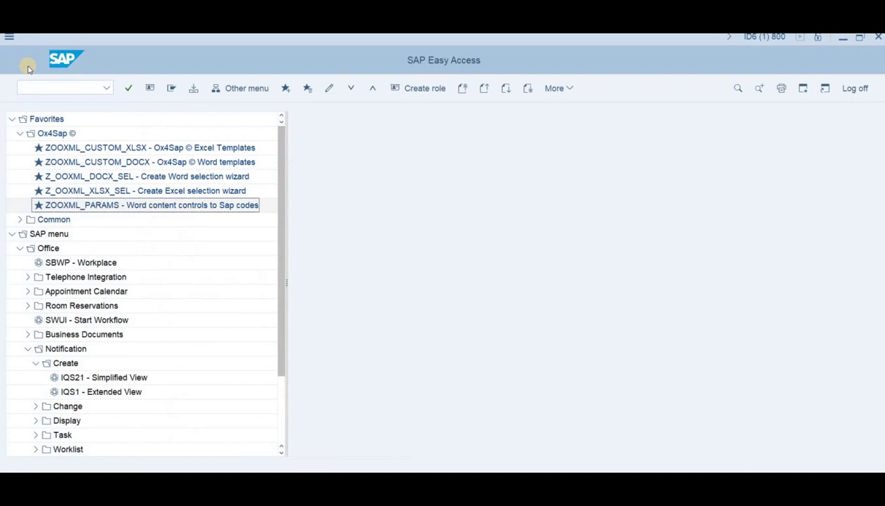
{"action": "double_click", "coordinate": [101, 162]}
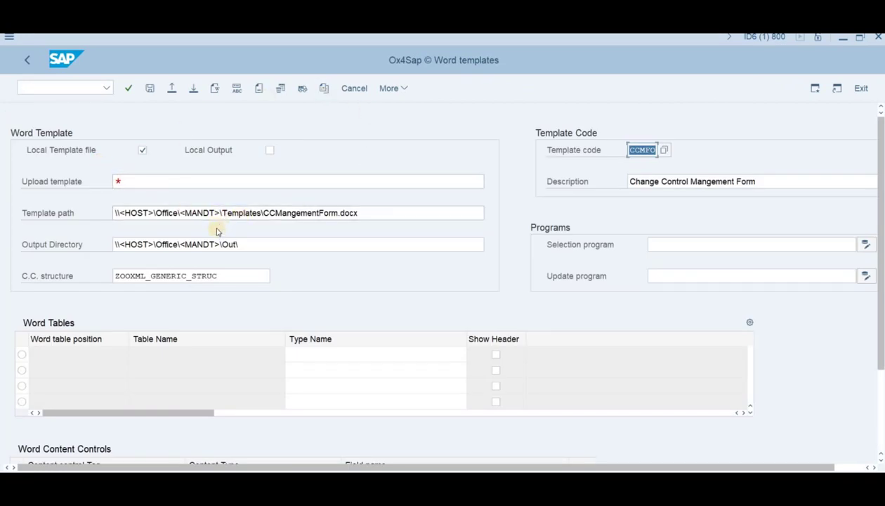
{"action": "scroll", "coordinate": [236, 292], "scroll_direction": "down", "scroll_amount": 5}
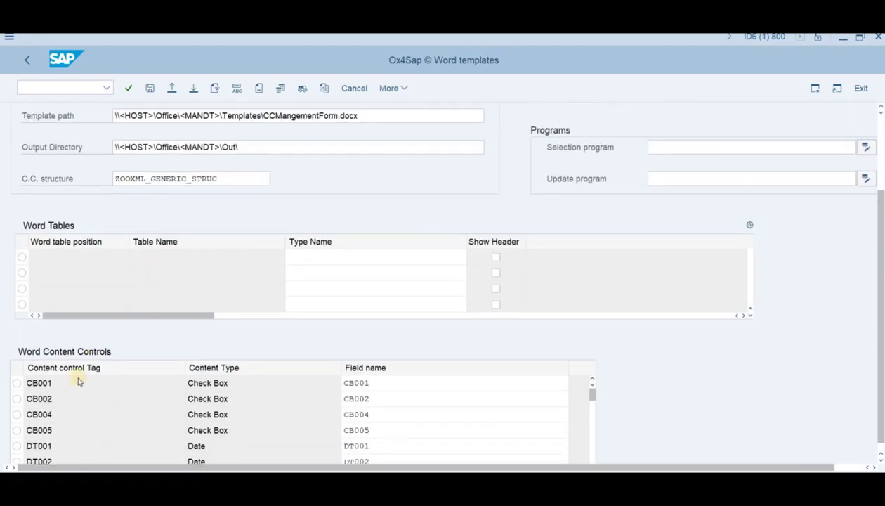